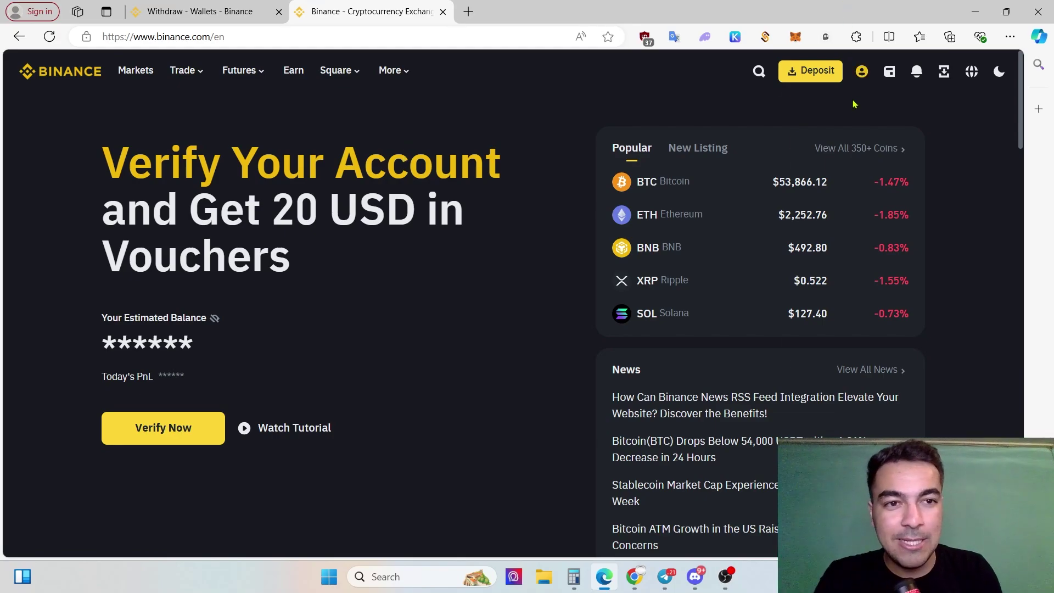
Step: Open P2P Trading from the deposit options and complete the welcome guide with Buy Crypto selected
left_click(827, 75)
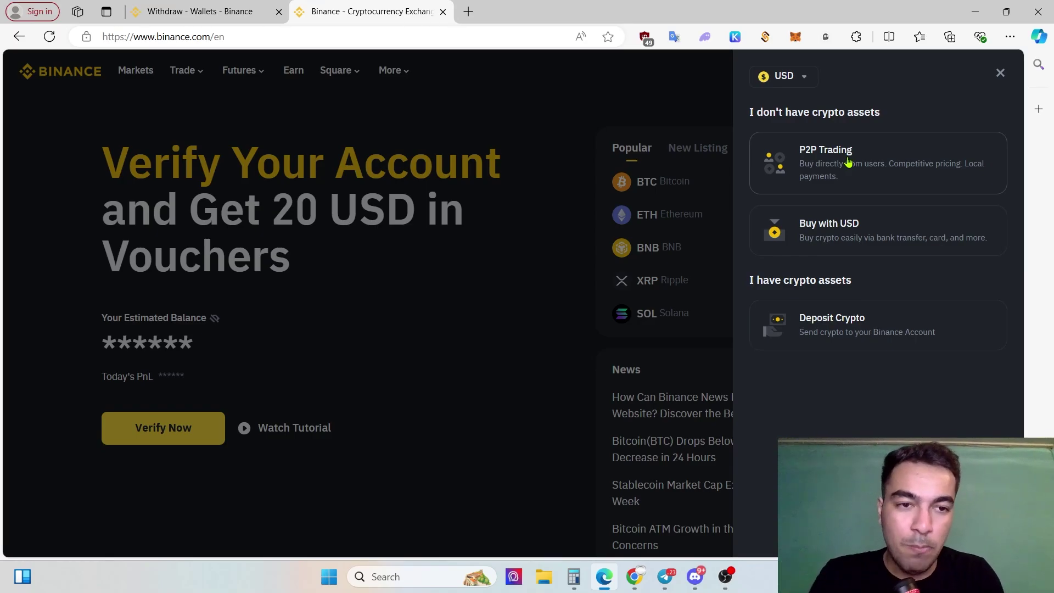
left_click(849, 162)
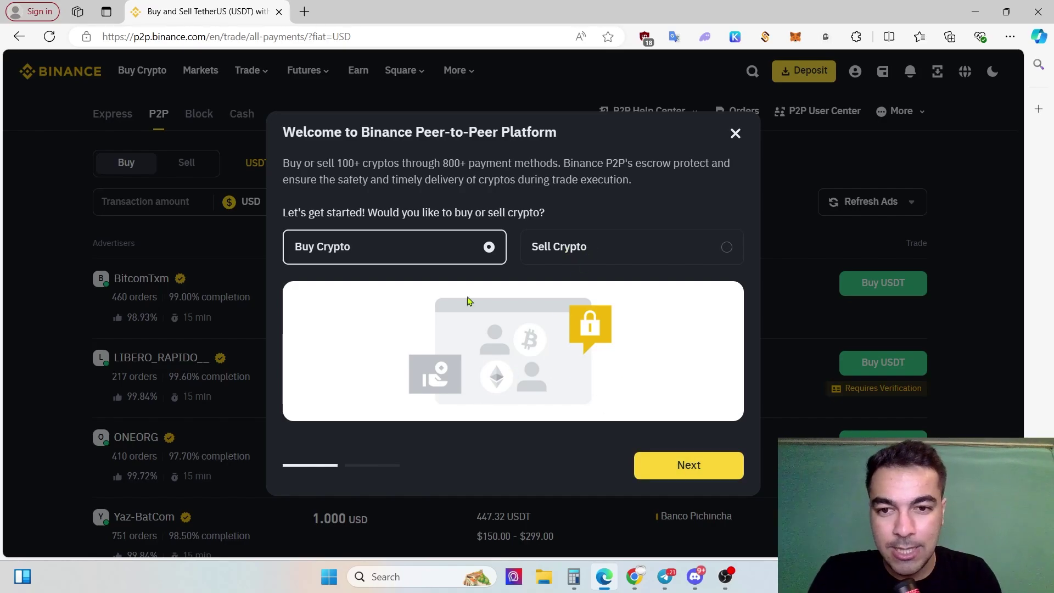
left_click(585, 261)
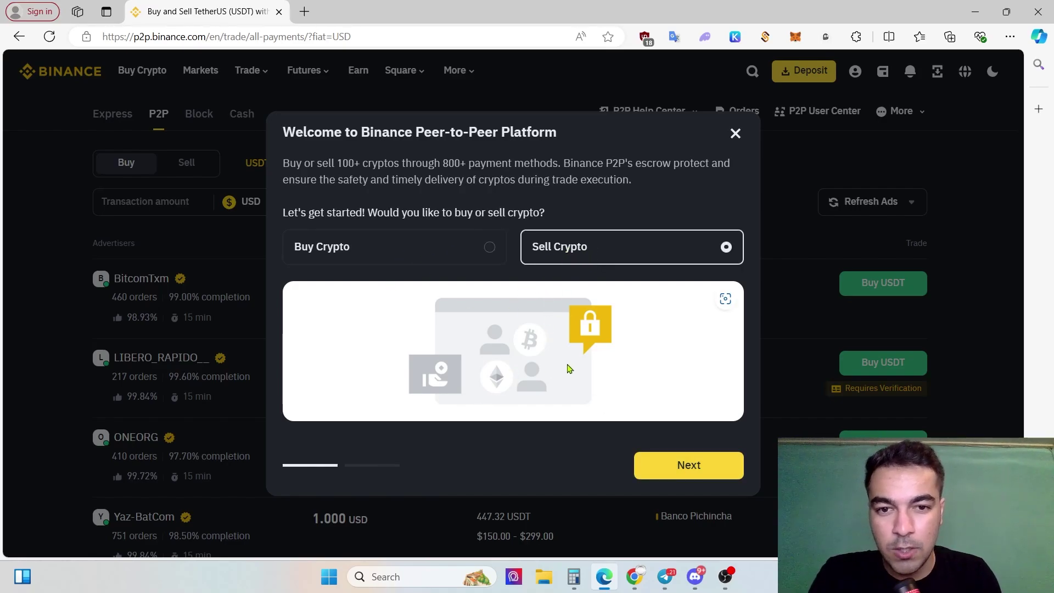
left_click(432, 258)
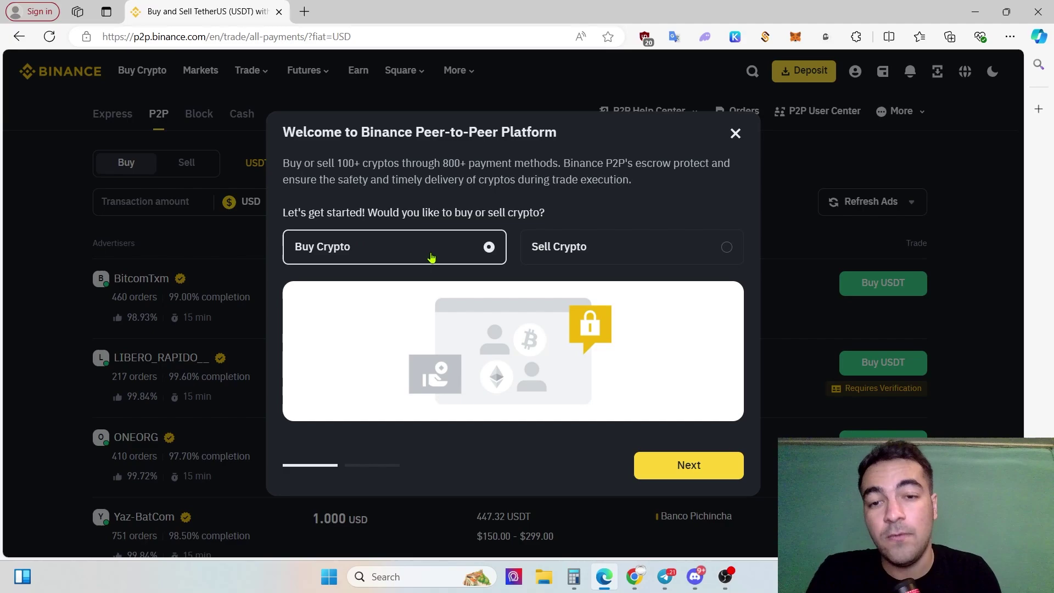
left_click(713, 461)
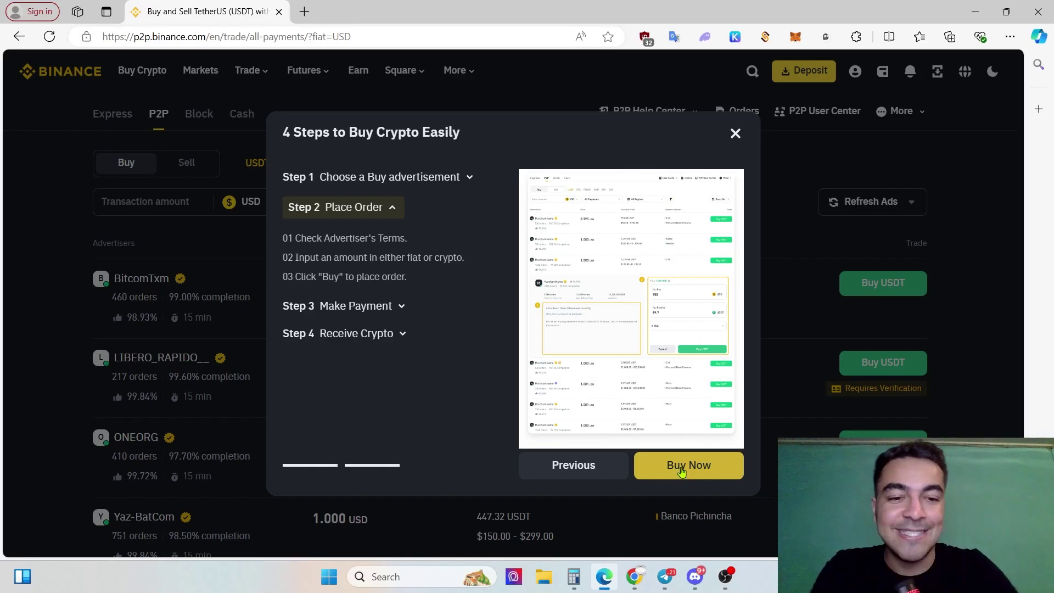
left_click(681, 470)
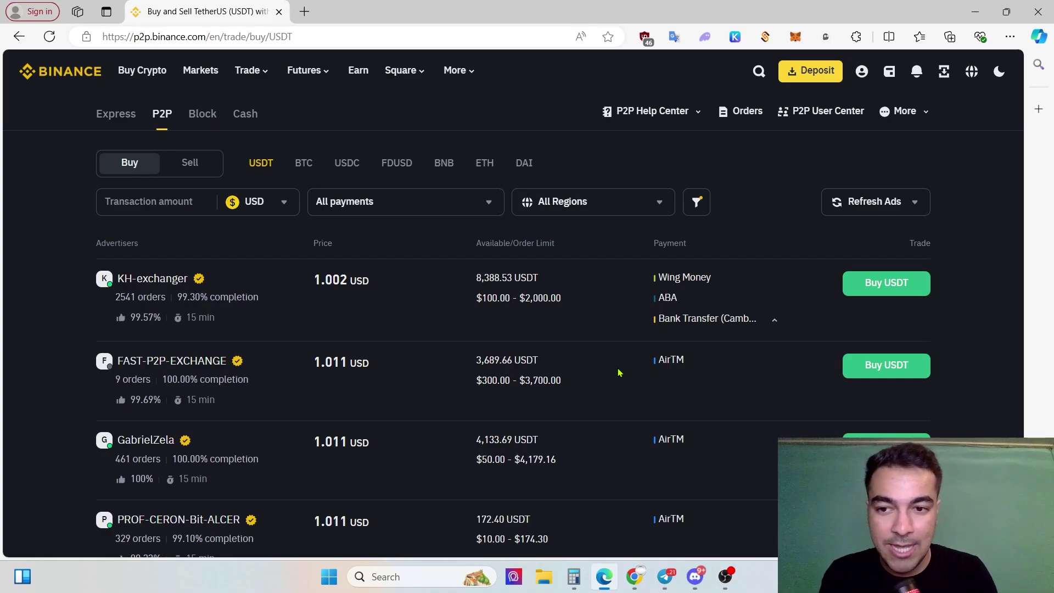
Step: Examine the prices, order limits and payment methods of the USDT buy ads, including the payment filter's options
scroll(495, 310, "up", 5, "ctrl")
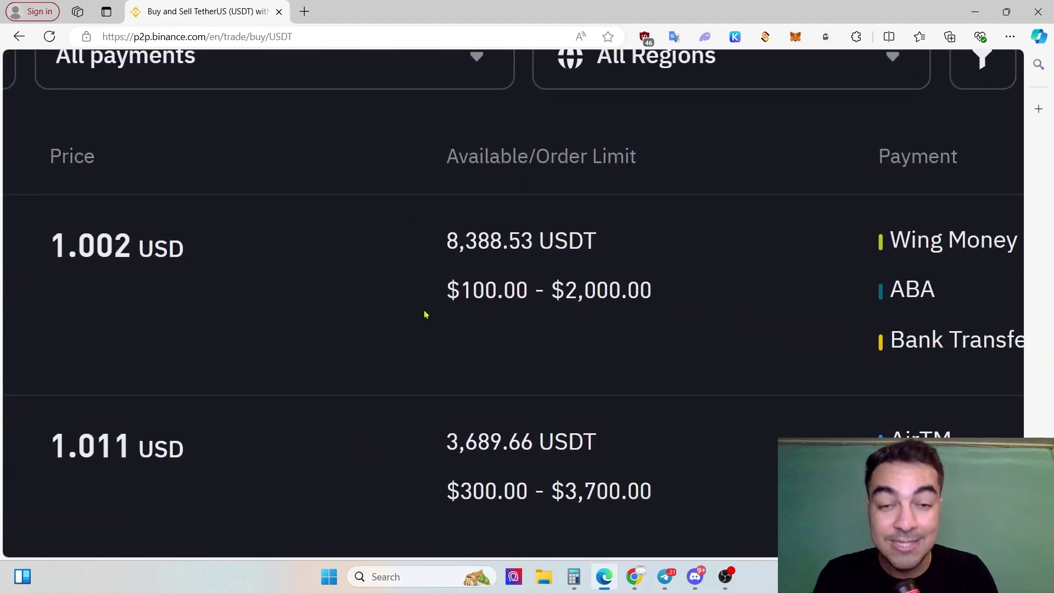
scroll(567, 282, "down", 2, "ctrl")
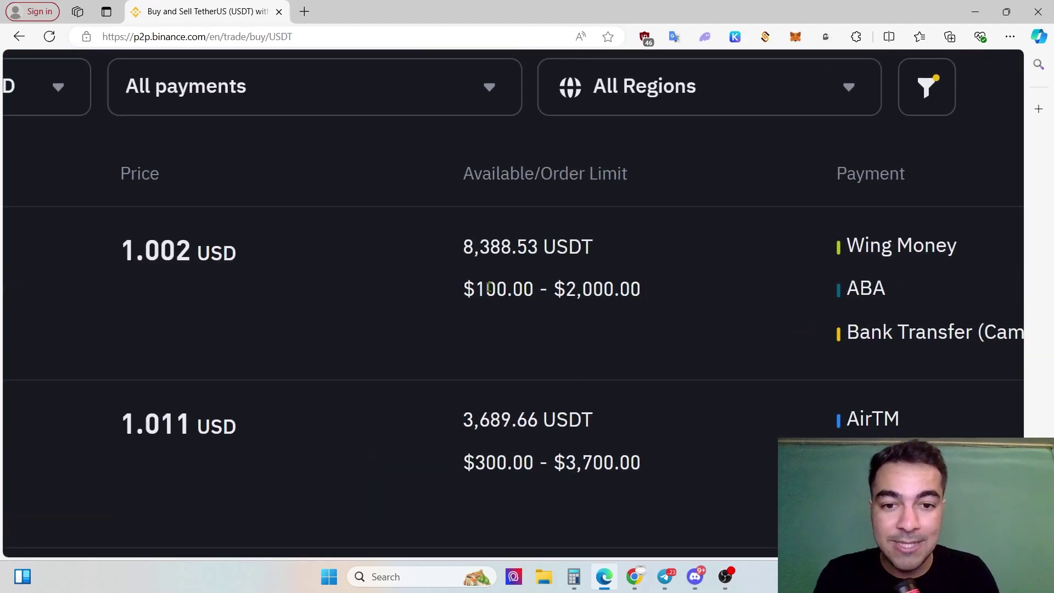
scroll(468, 290, "down", 5, "ctrl")
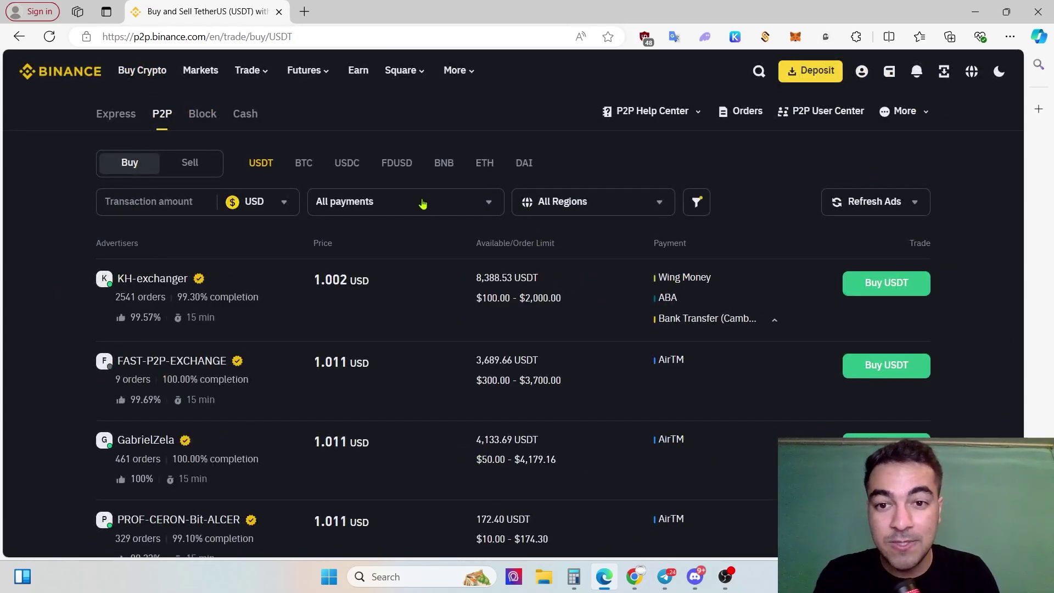
scroll(483, 406, "down", 3)
scroll(483, 406, "down", 1)
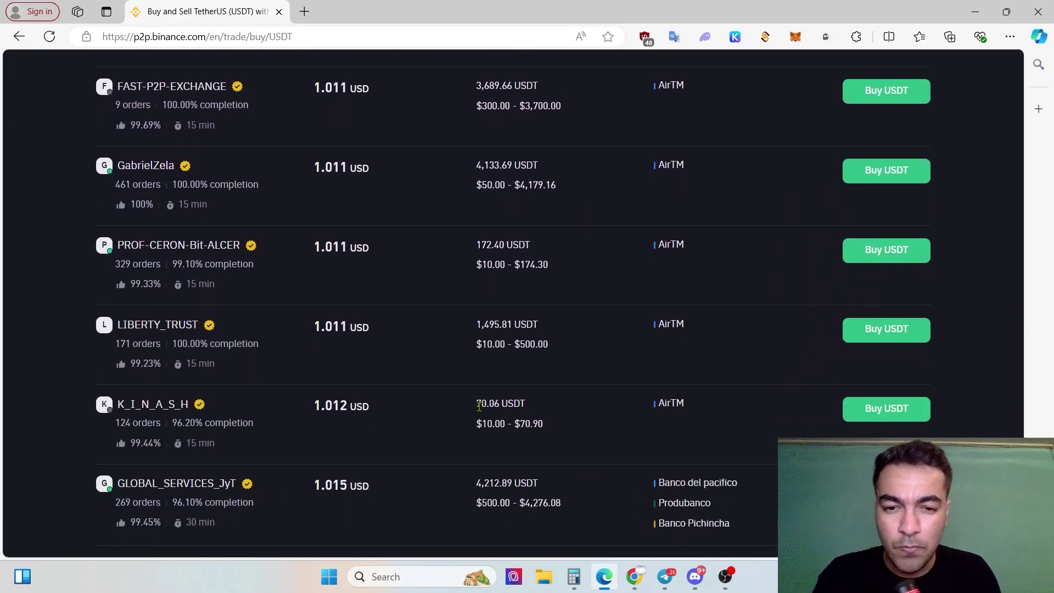
scroll(479, 416, "down", 4)
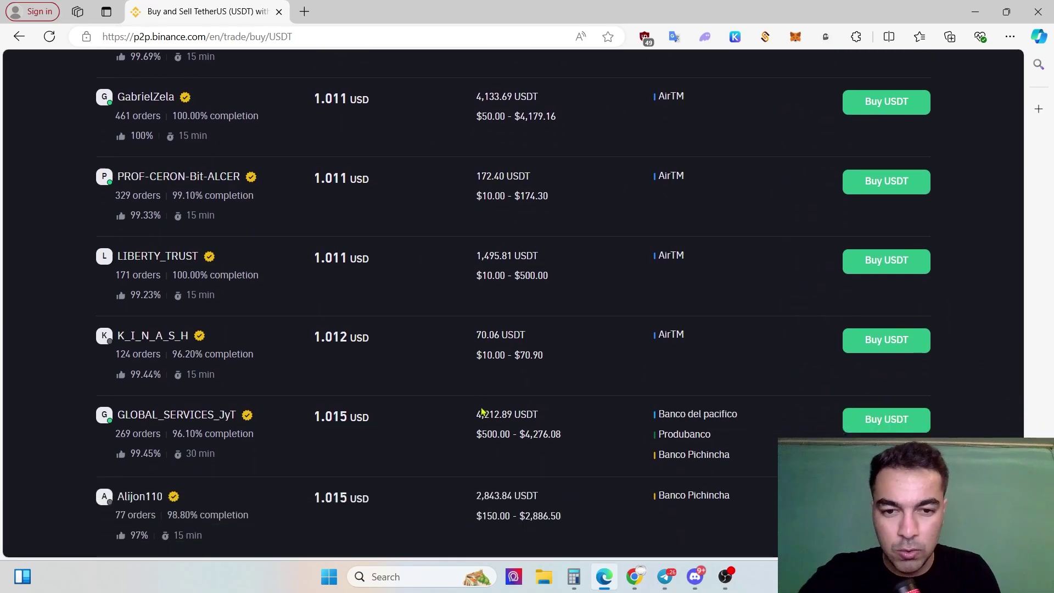
scroll(483, 400, "up", 8)
left_click(378, 198)
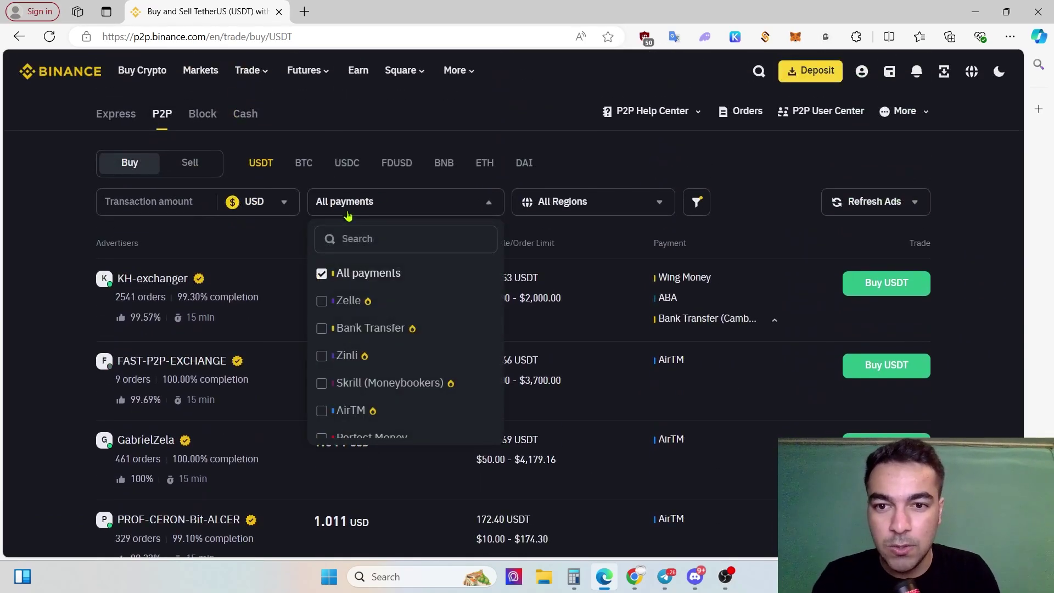
left_click(481, 175)
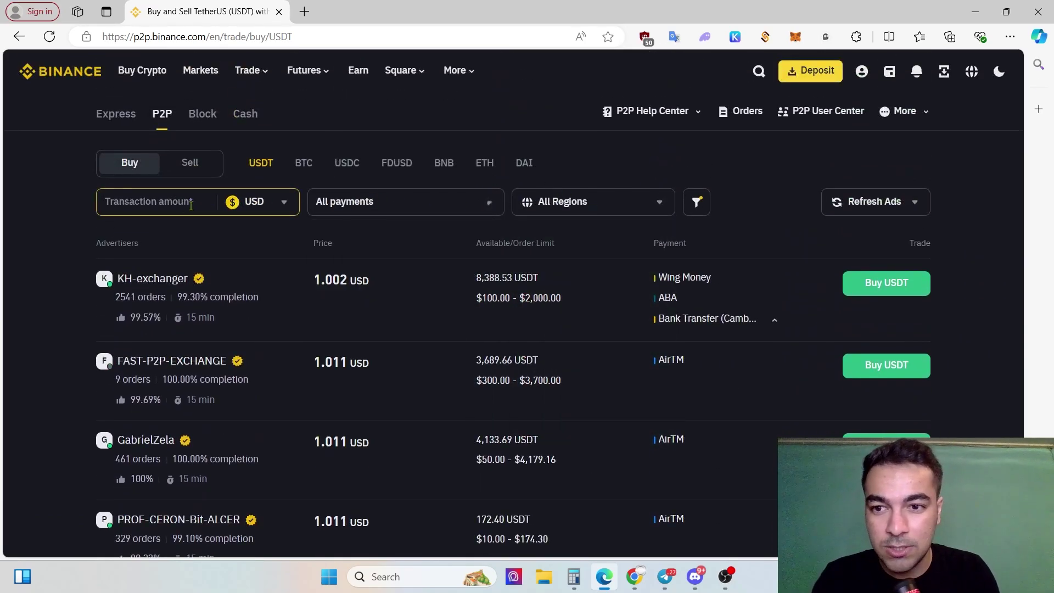
Step: Filter the USDT buy ads by a transaction amount of 50 USD and inspect their order limits
type("50")
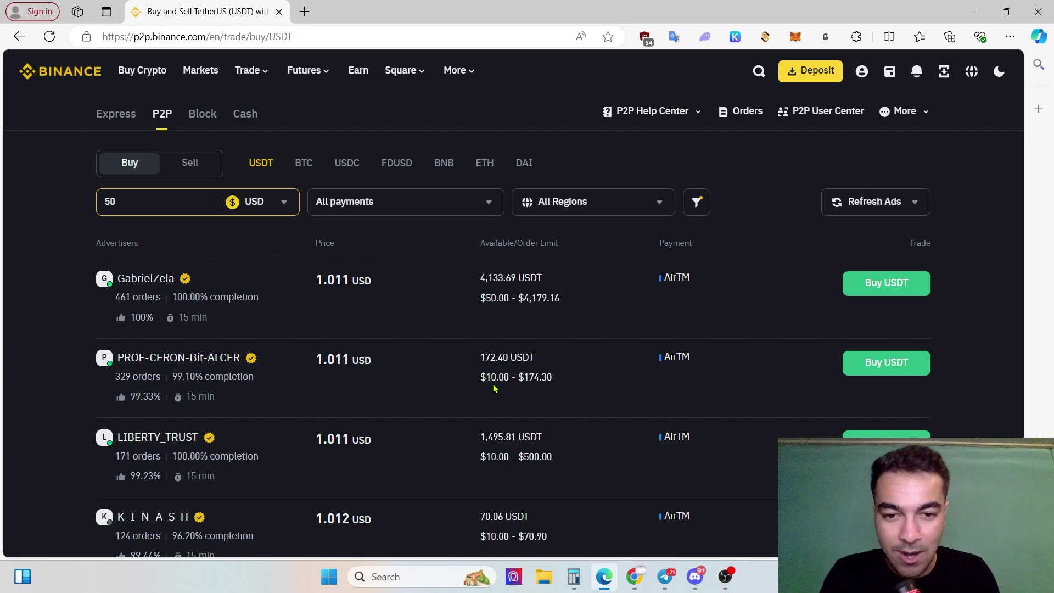
scroll(495, 389, "up", 5)
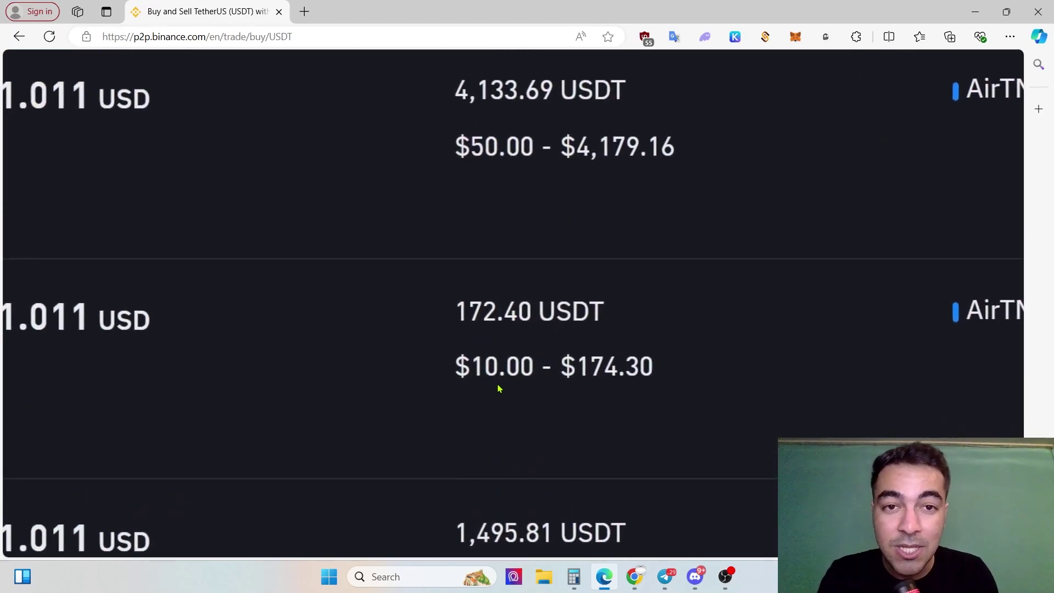
scroll(499, 389, "down", 5)
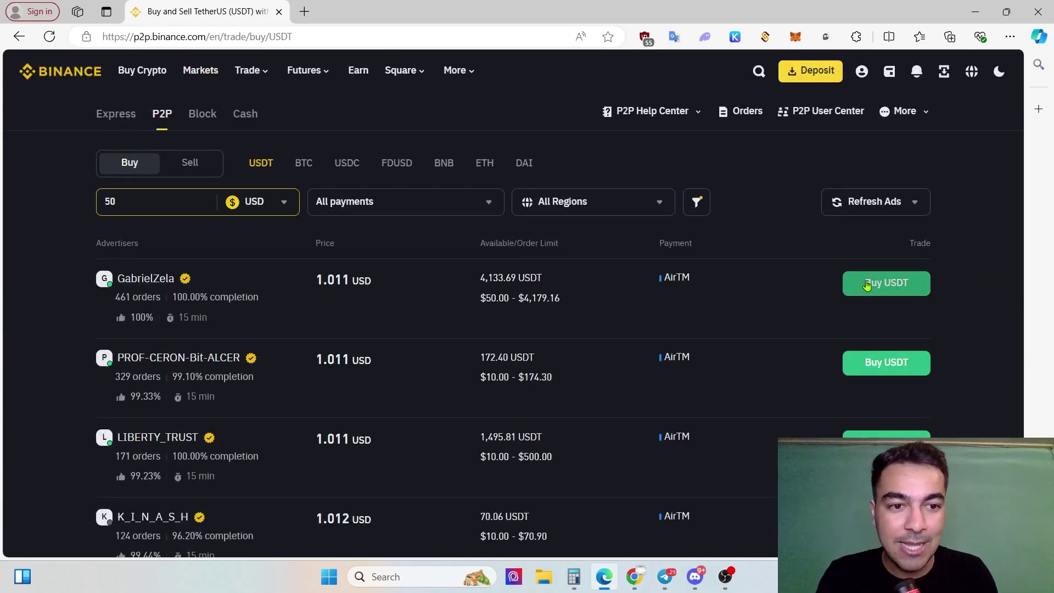
Step: Open the first USDT ad's order form, enter 50 USD as the amount to pay, and leave the form
left_click(871, 284)
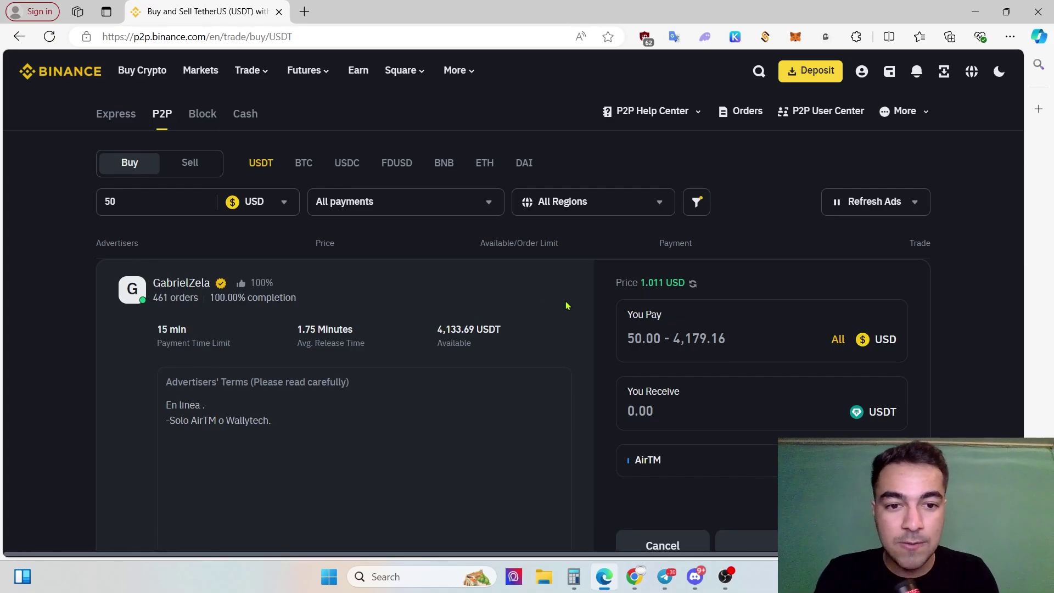
scroll(593, 316, "down", 1)
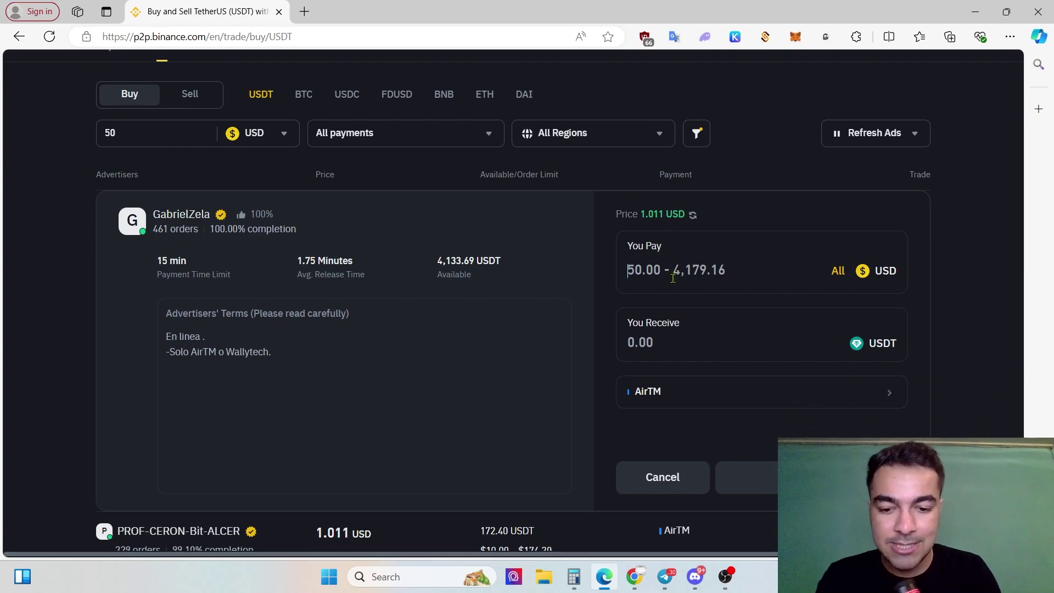
type("50")
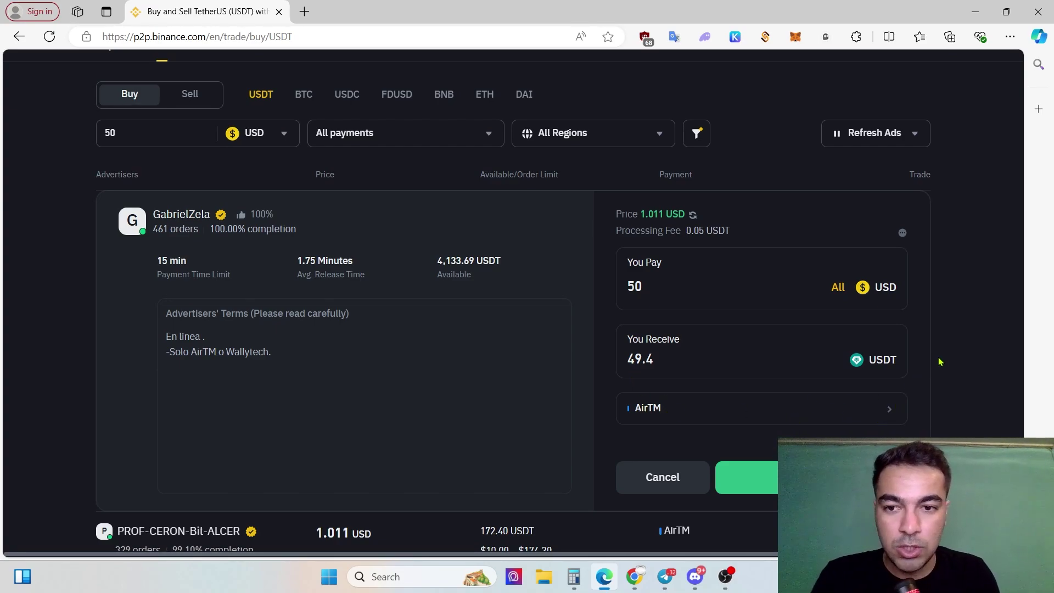
scroll(941, 362, "down", 2)
scroll(928, 369, "up", 3)
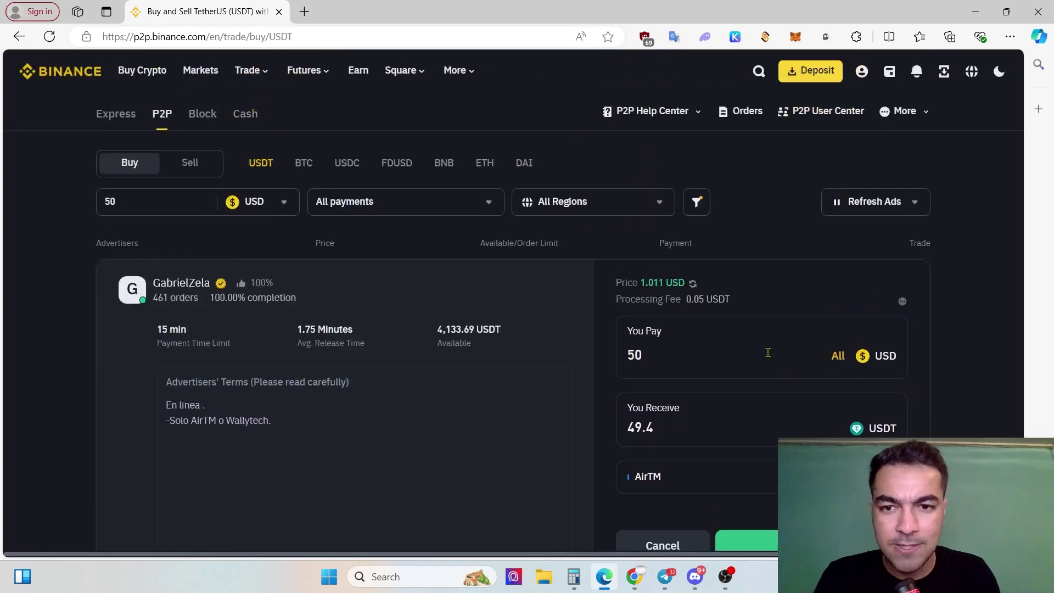
left_click(486, 205)
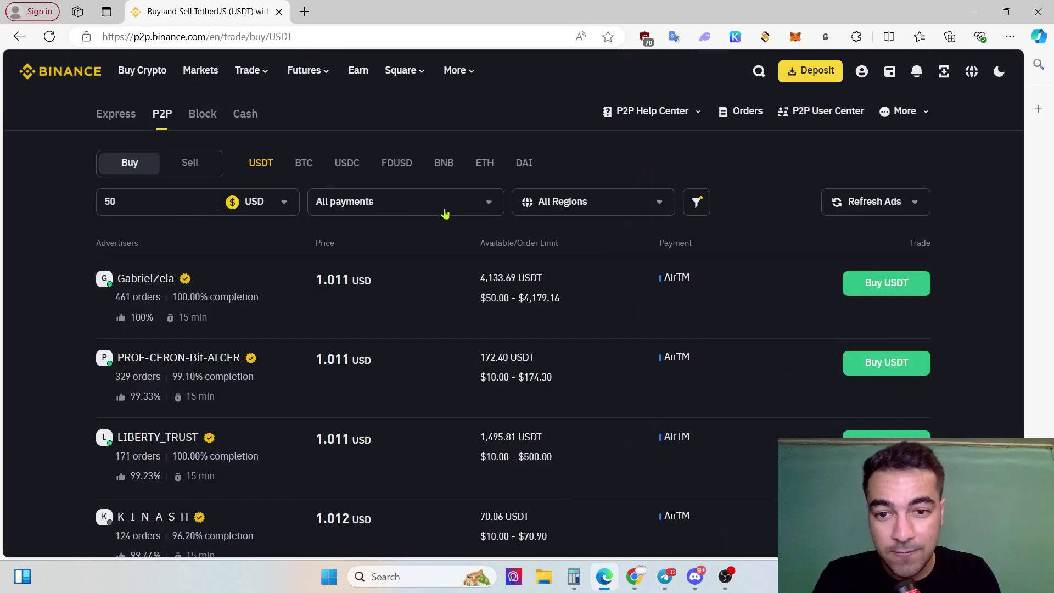
Step: Review the payment methods offered in the payment filter without choosing one
left_click(488, 206)
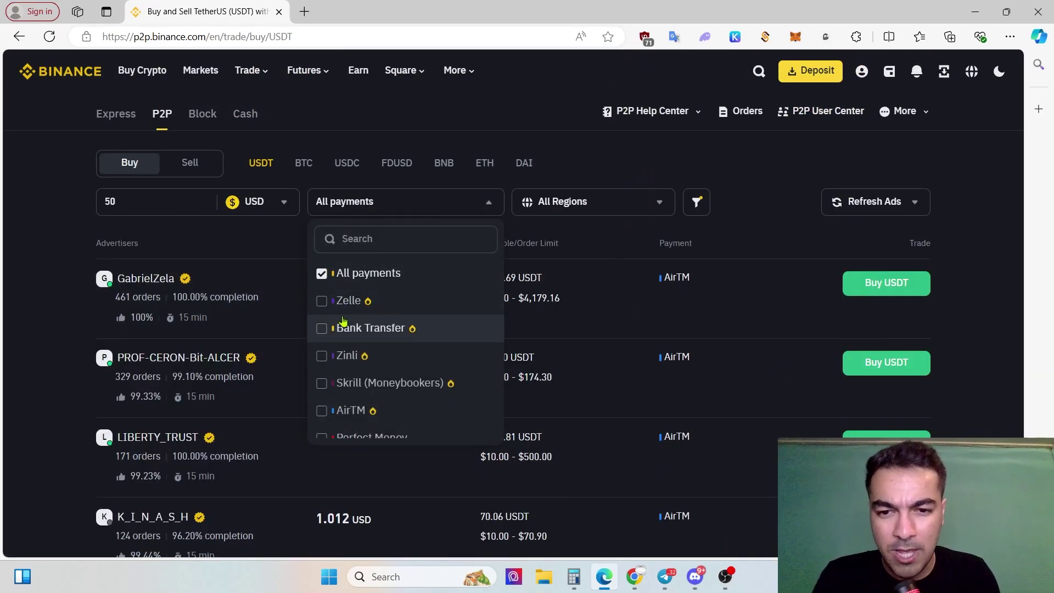
scroll(383, 280, "down", 3)
mouse_move(374, 276)
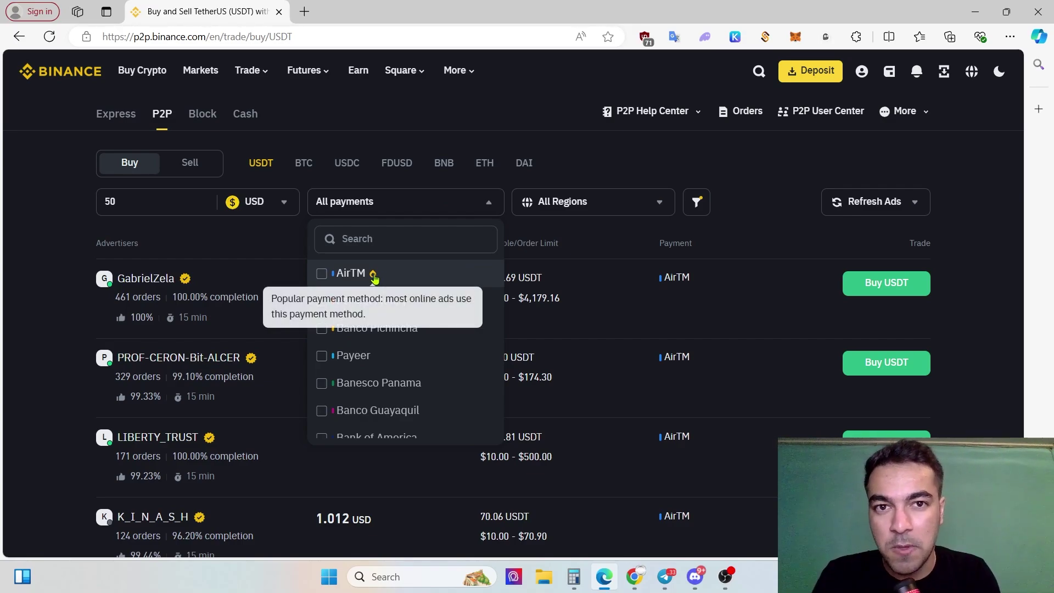
left_click(755, 305)
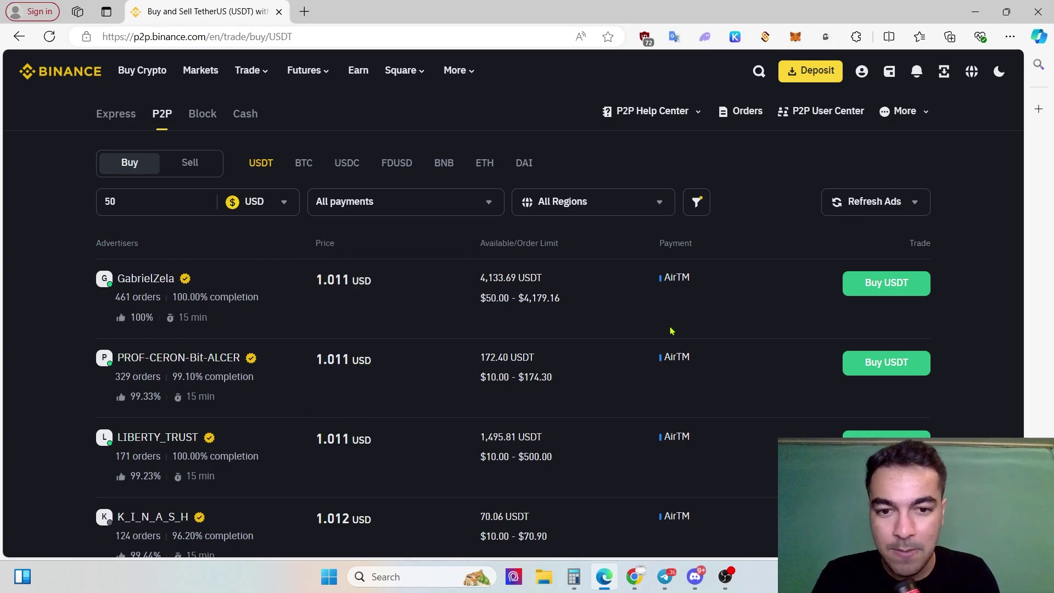
Step: Try to buy USDT for 50 USD from the first listed advertiser and dismiss the trading requirements
left_click(858, 286)
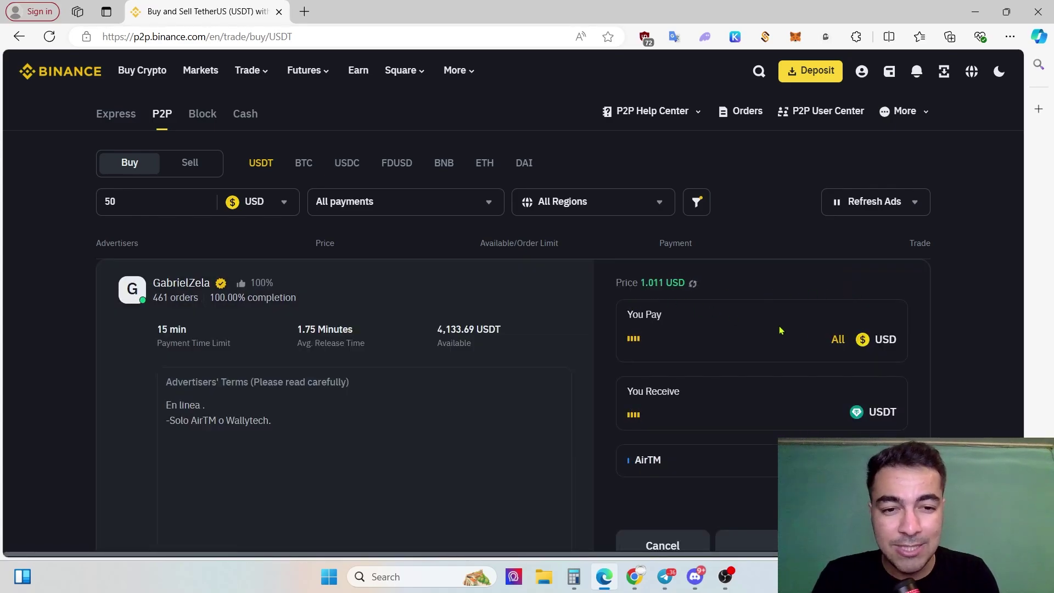
type("50")
scroll(718, 351, "down", 3)
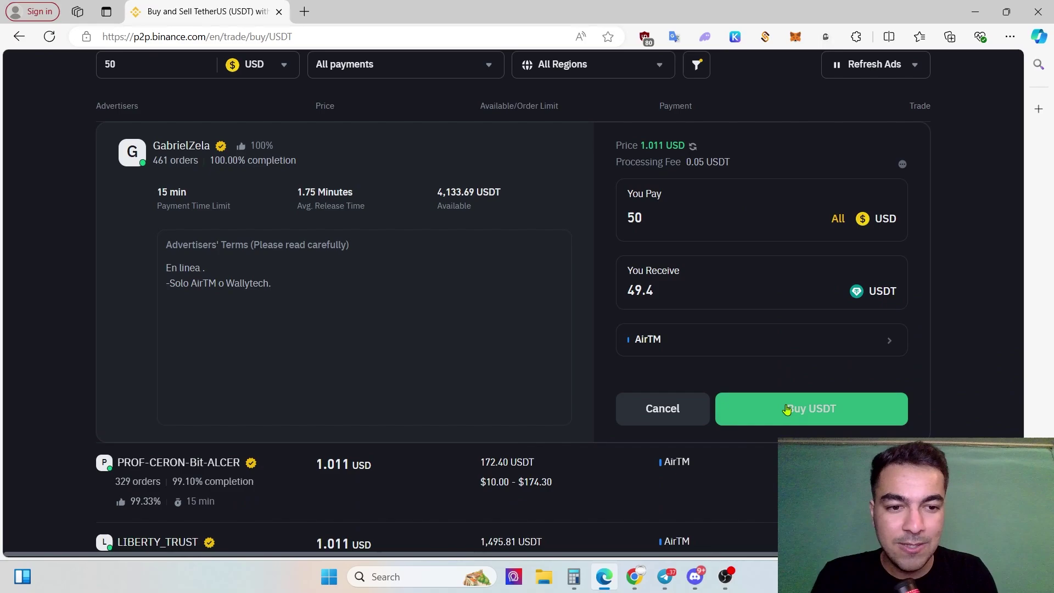
left_click(805, 409)
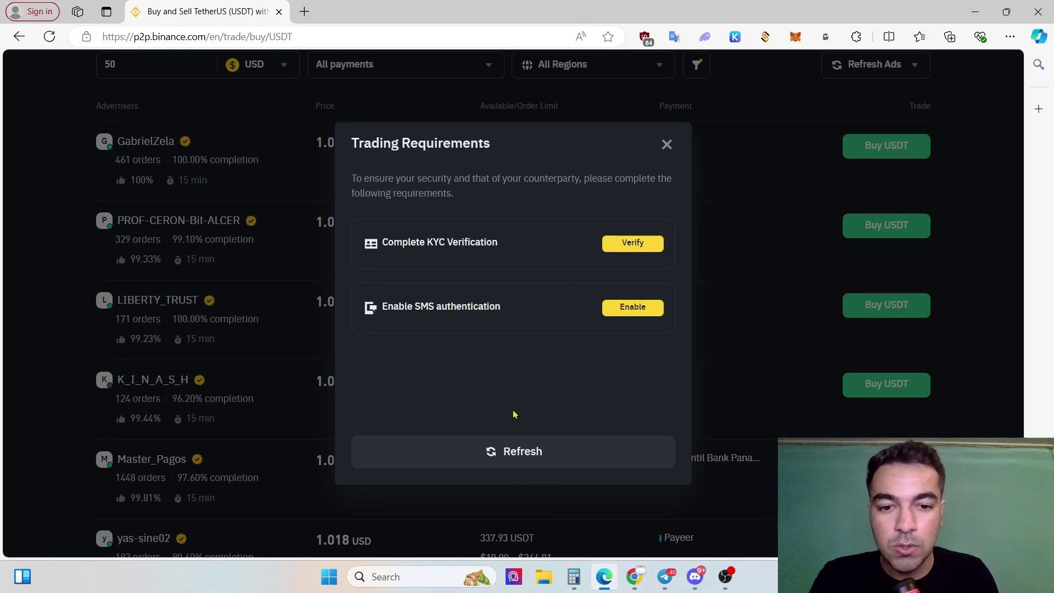
left_click(667, 146)
scroll(609, 278, "up", 3)
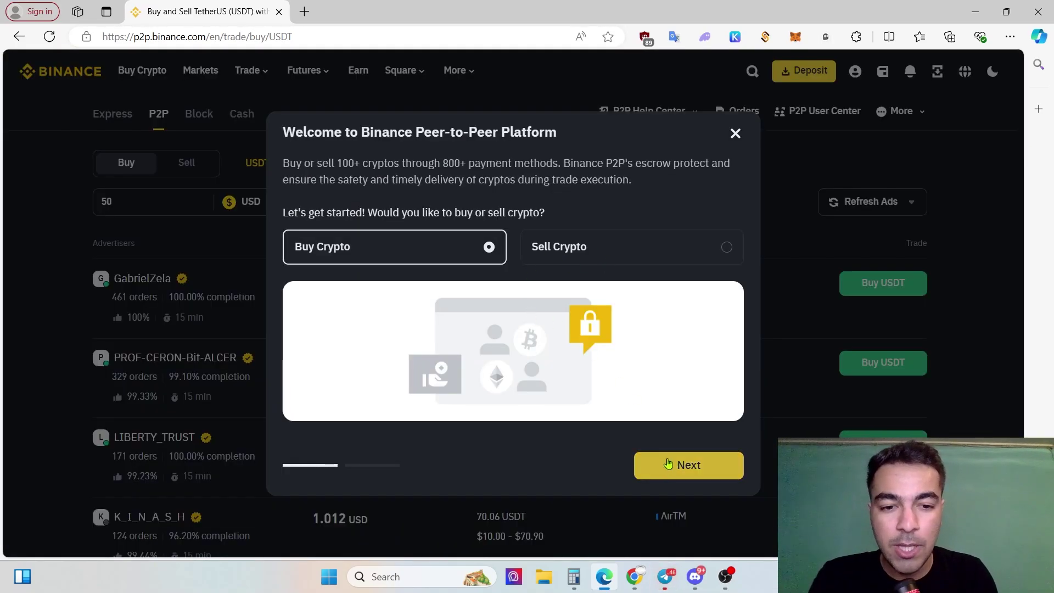
Step: Review the Place Order, Make Payment and Receive Crypto instructions in the buying guide and close it
left_click(668, 465)
left_click(379, 325)
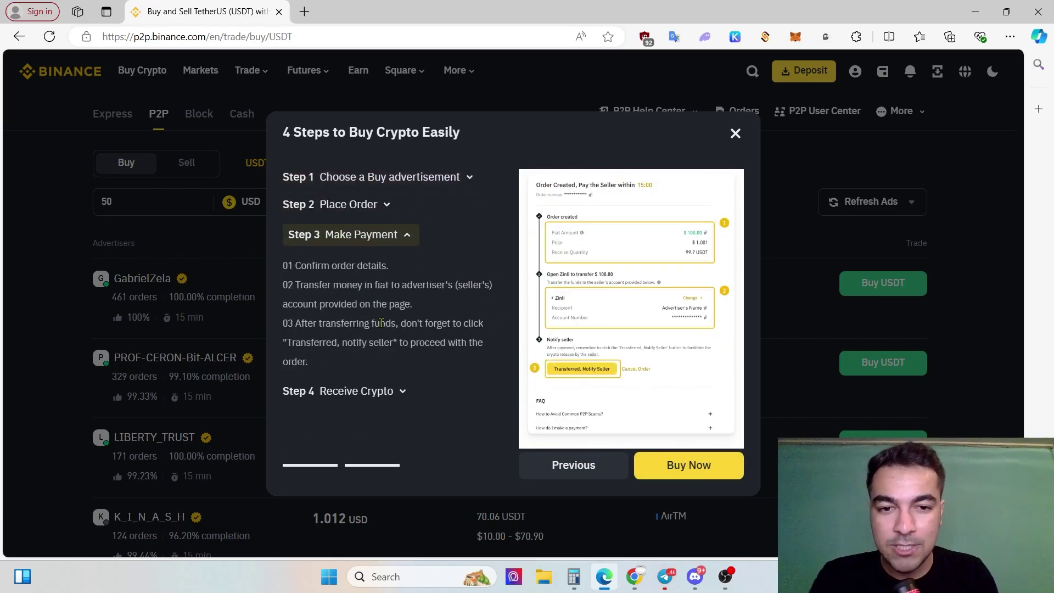
left_click(391, 213)
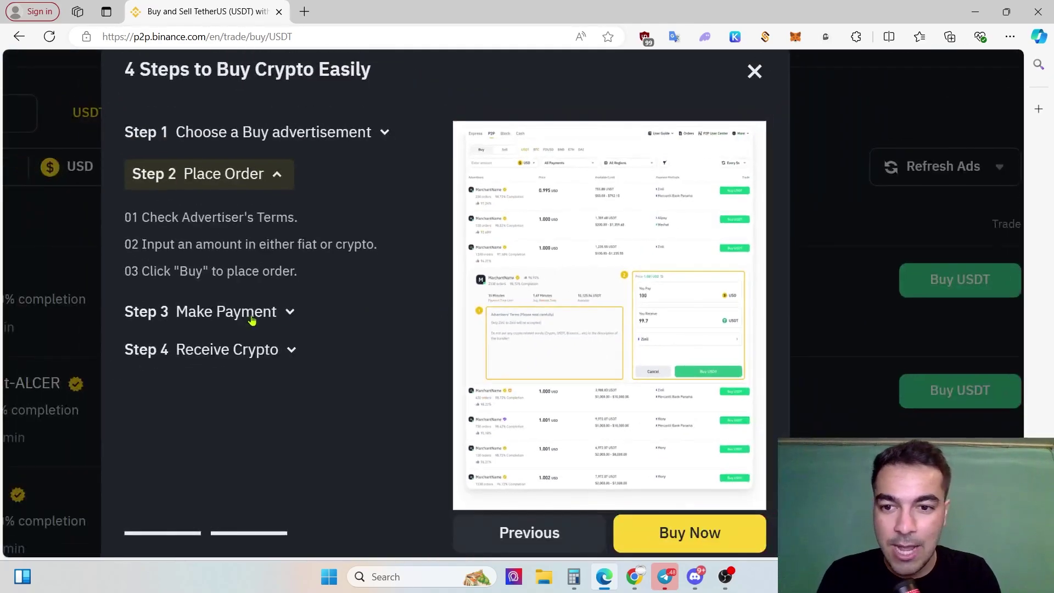
left_click(250, 314)
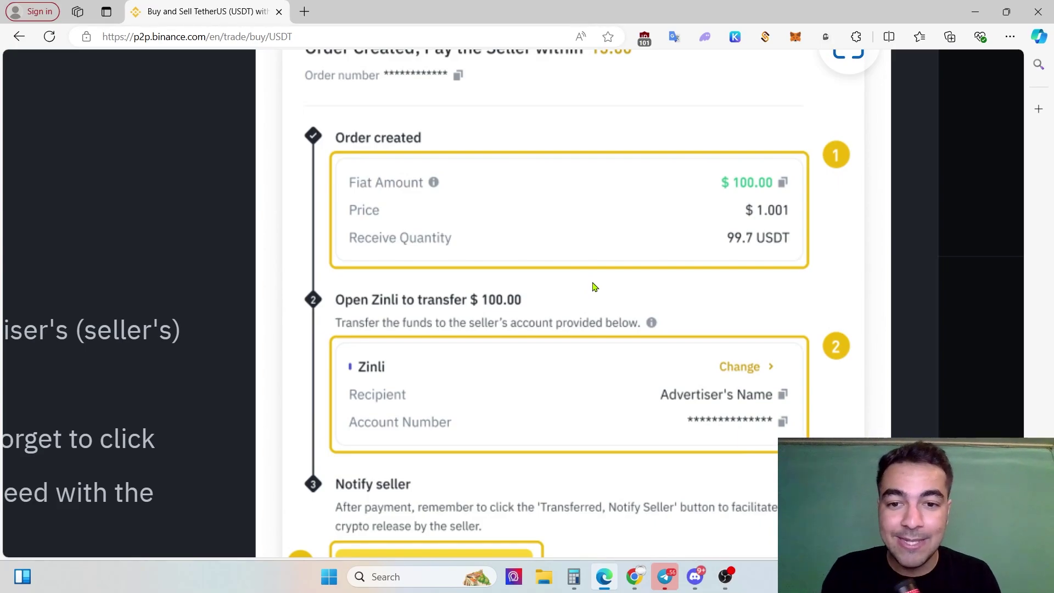
scroll(592, 287, "down", 3)
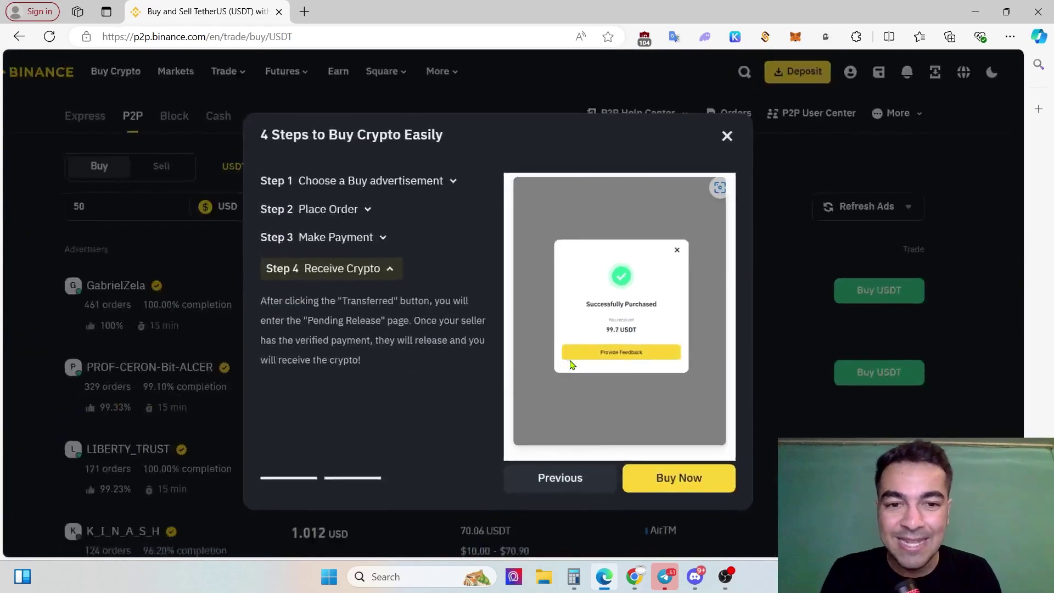
left_click(736, 133)
Step: Open Buy with USD from the deposit options and set the spend amount to 10,000 USD
left_click(815, 81)
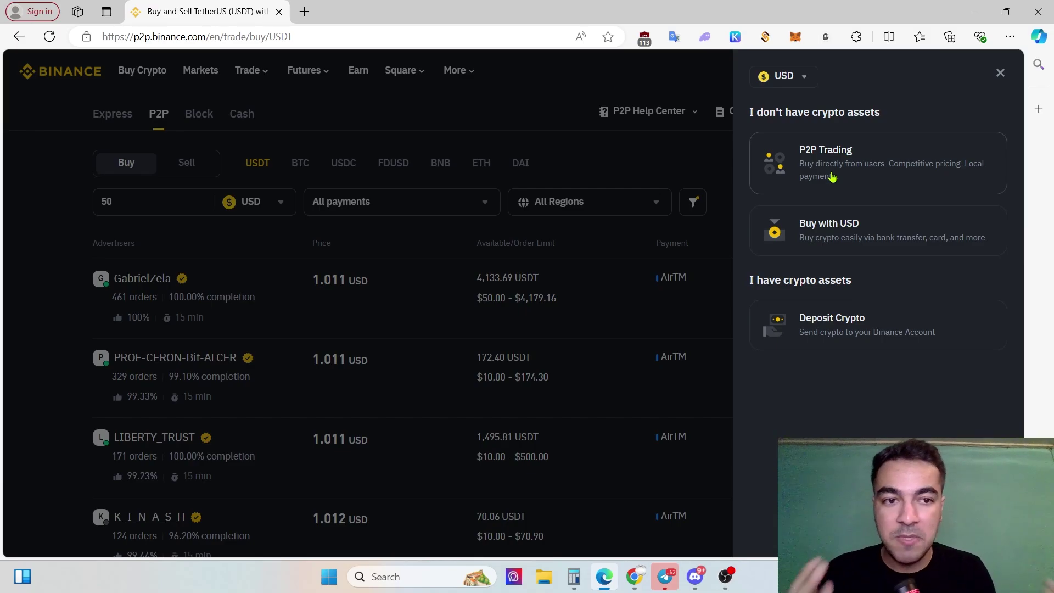
left_click(827, 232)
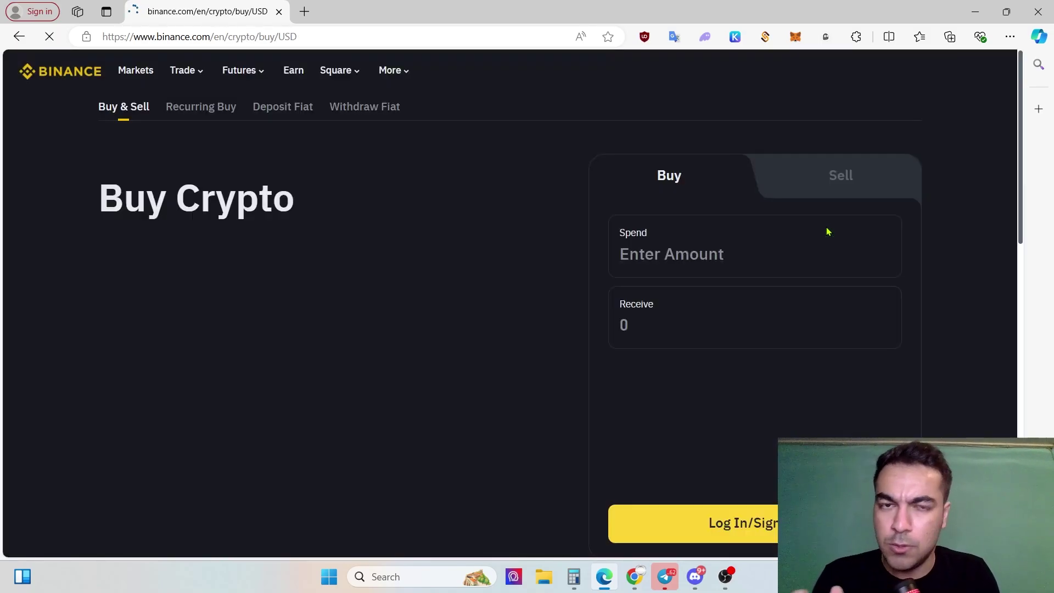
left_click(690, 263)
type("10,000")
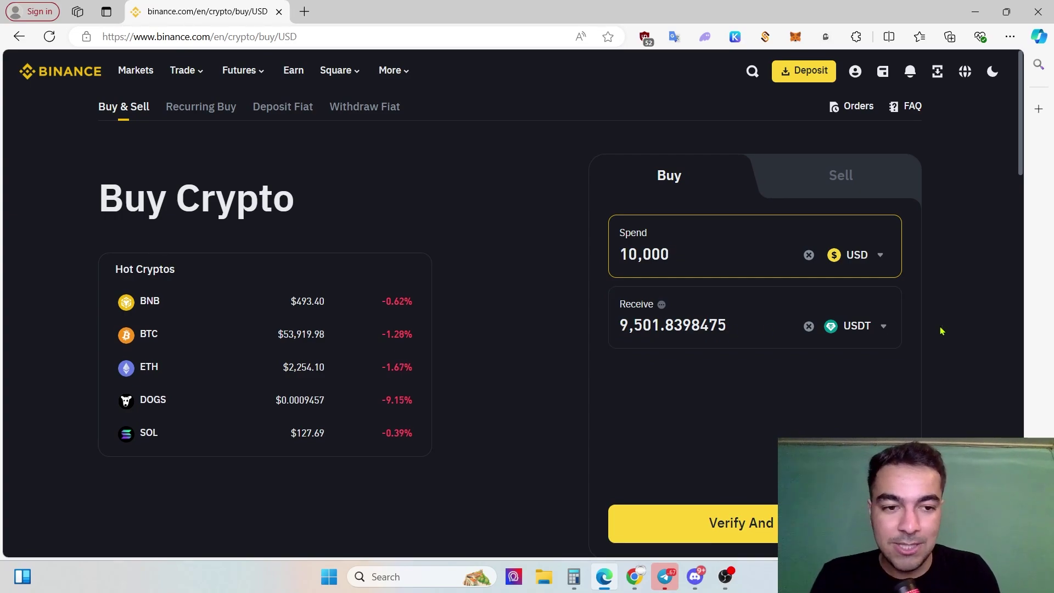
scroll(845, 371, "down", 3)
scroll(760, 379, "up", 3)
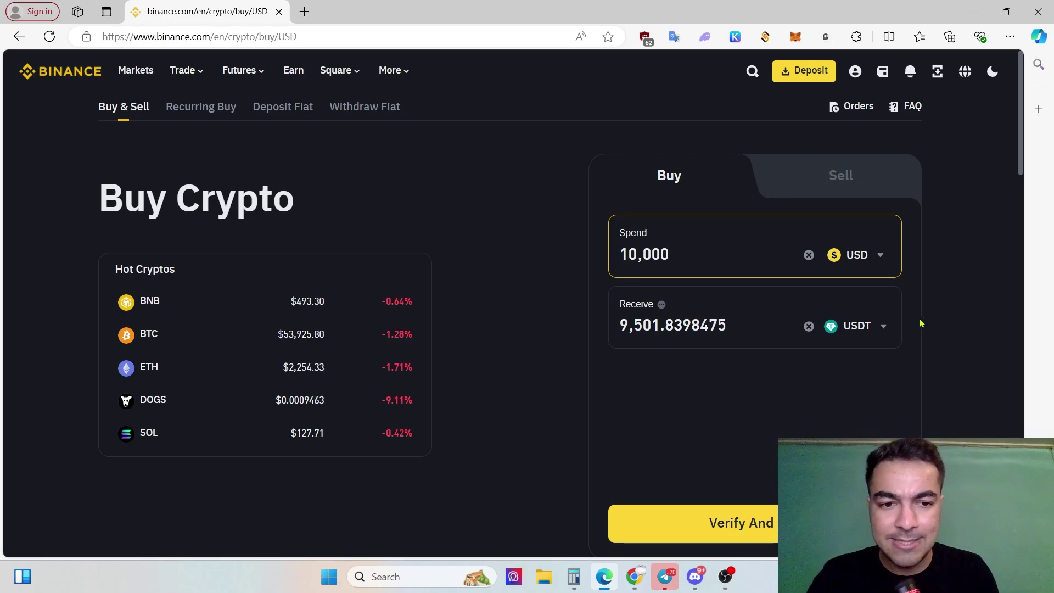
scroll(920, 357, "down", 1)
scroll(915, 393, "up", 1)
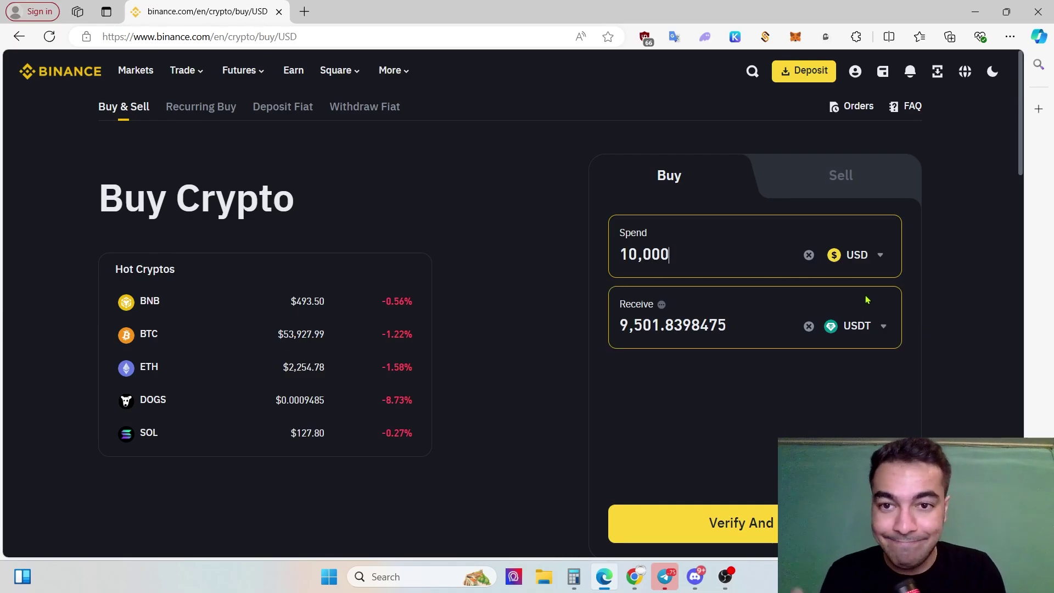
Step: Open the Deposit Crypto page from the deposit options
left_click(789, 74)
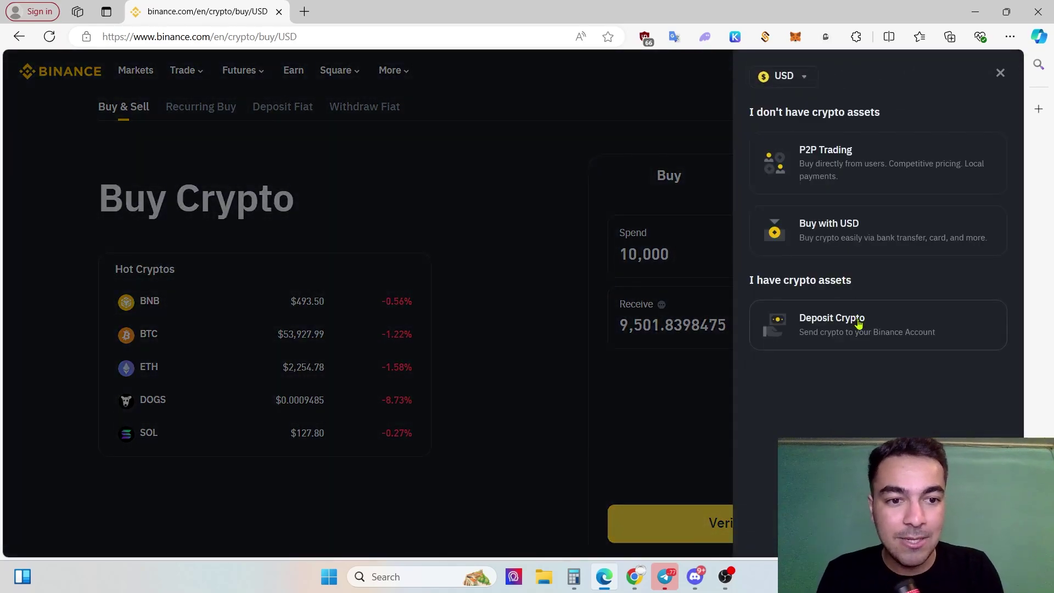
left_click(846, 335)
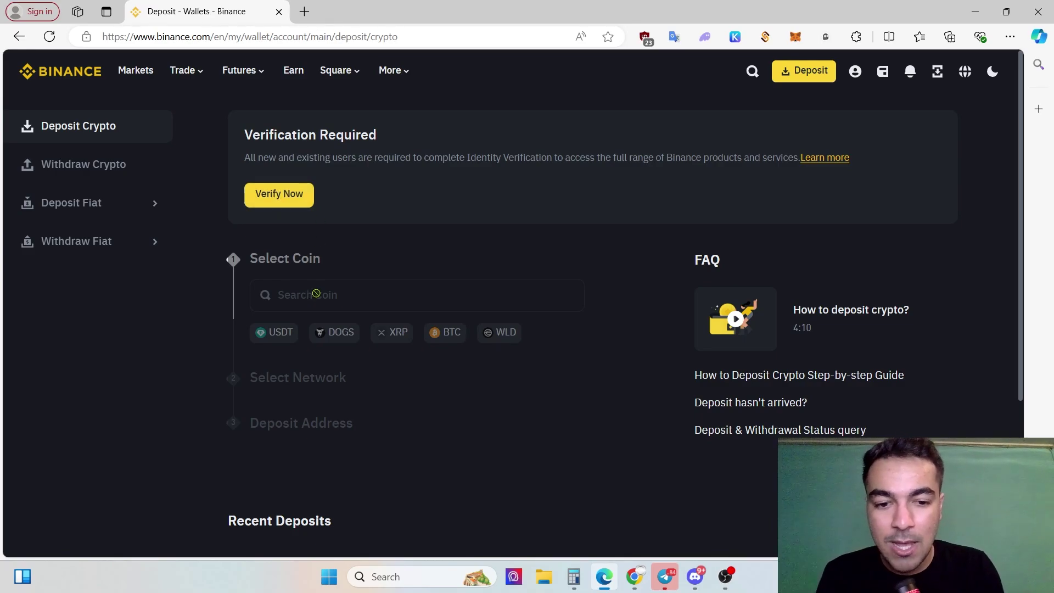
Step: Open binance.com in a new browser tab, log in to the account and choose to stay logged in
left_click(304, 11)
type("bin")
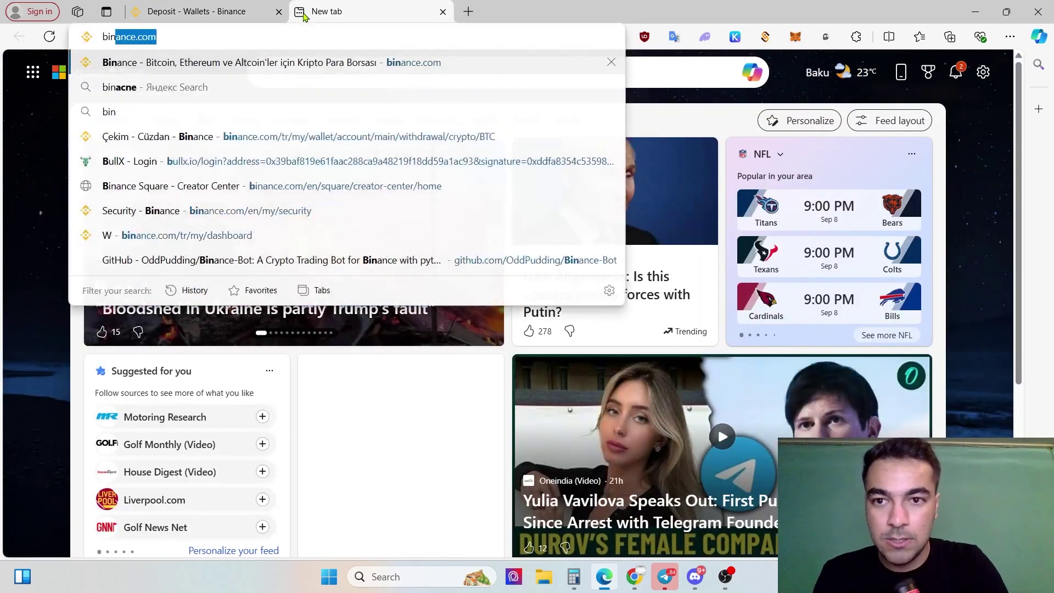
key("Return")
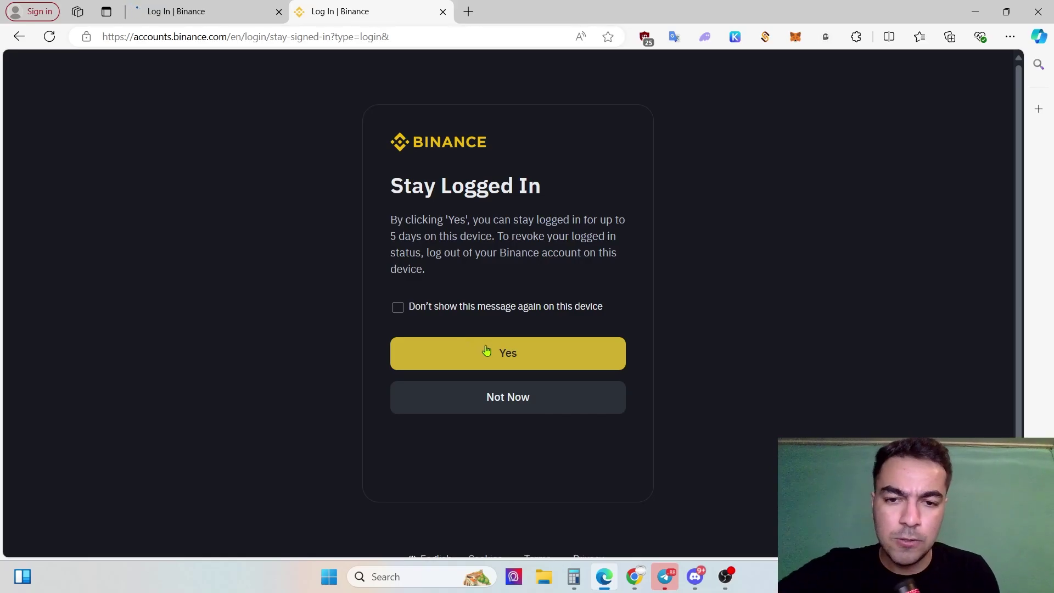
left_click(507, 352)
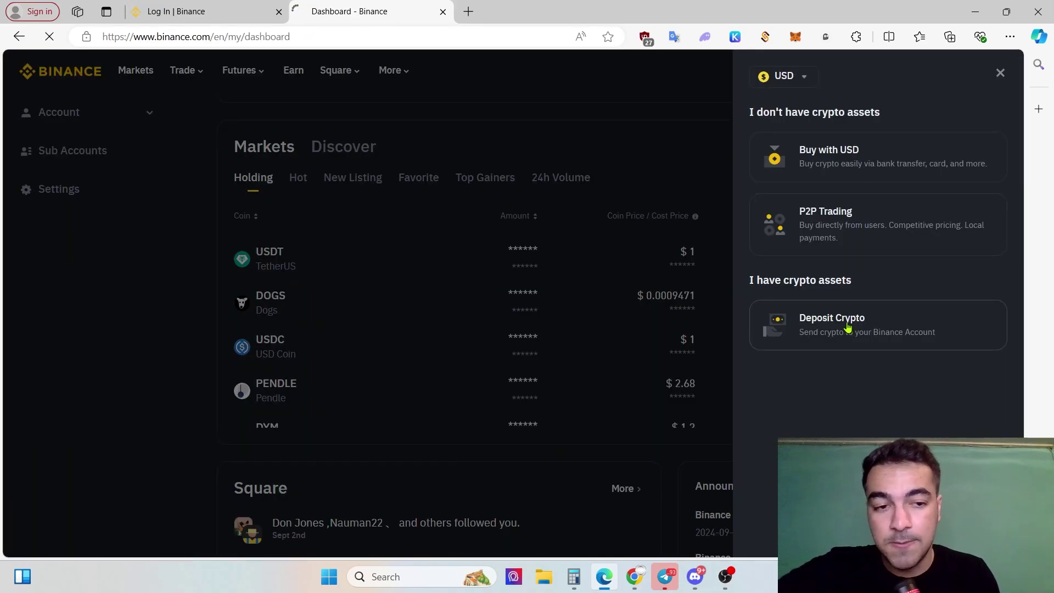
Step: Open Deposit Crypto and select BNB as the coin and BSC, BNB Smart Chain (BEP20), as the deposit network
left_click(848, 328)
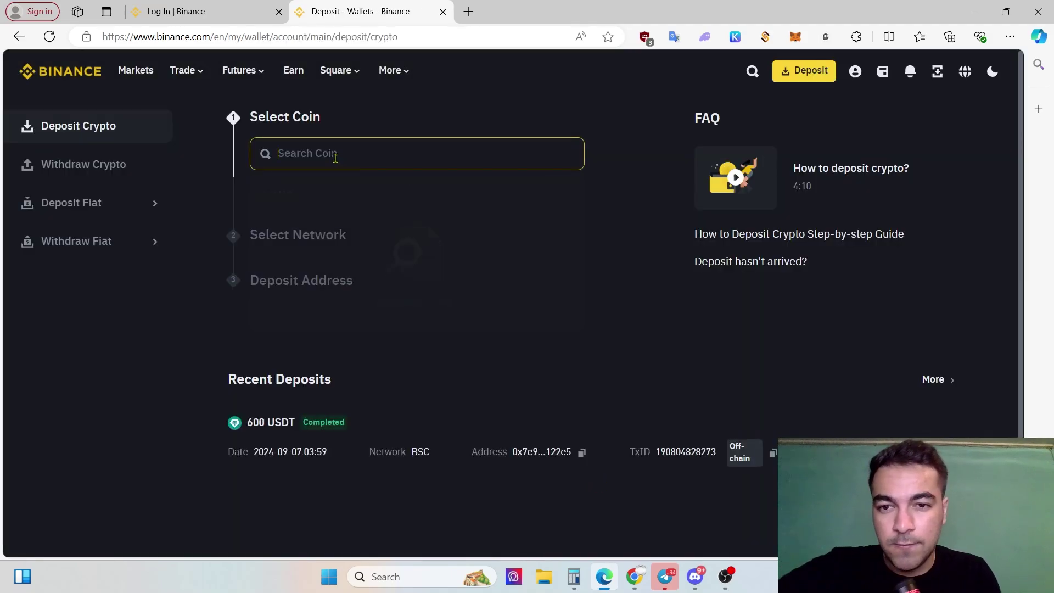
type("bnb")
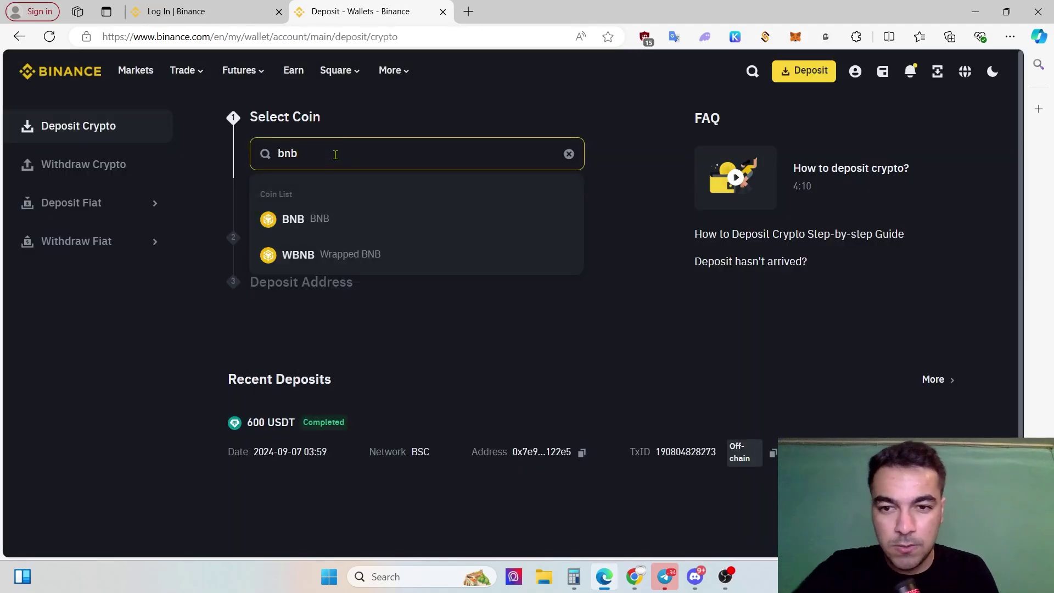
left_click(310, 220)
left_click(328, 244)
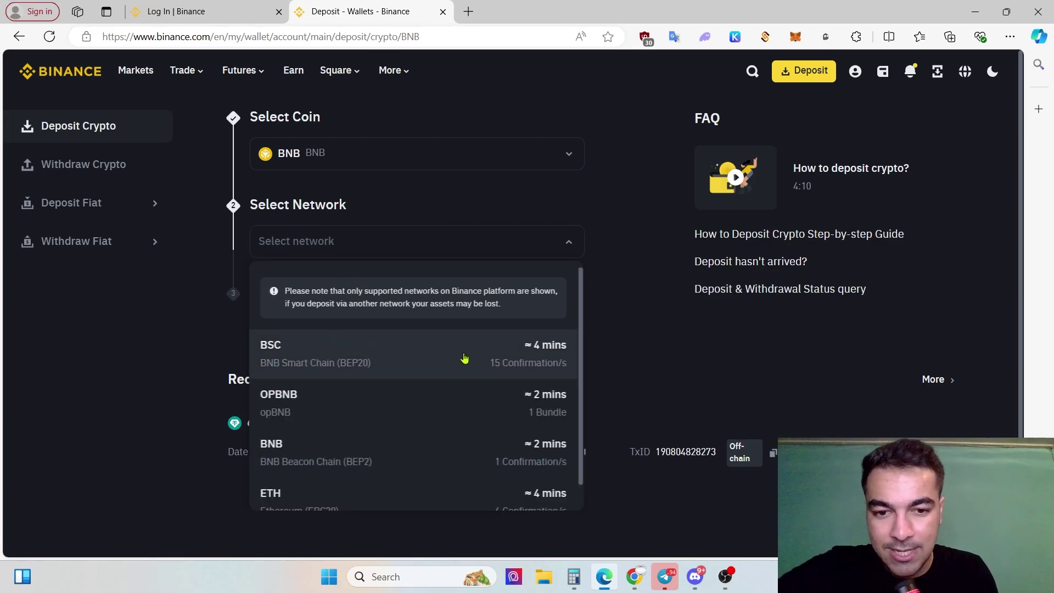
left_click(503, 361)
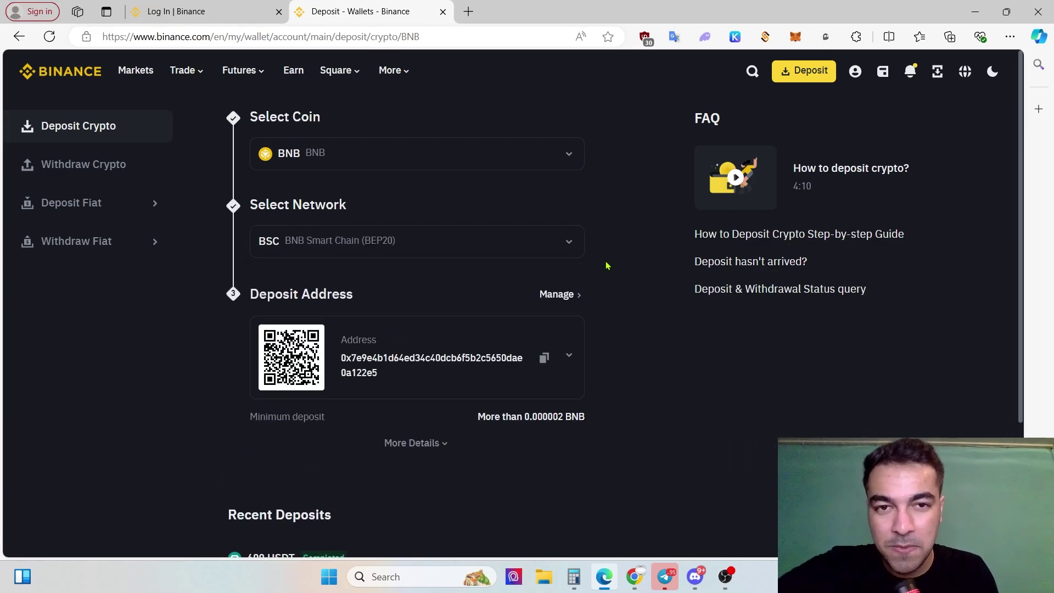
Step: Copy the BNB deposit address and enter it as the recipient of a new token transfer in the MetaMask wallet
scroll(607, 266, "down", 1)
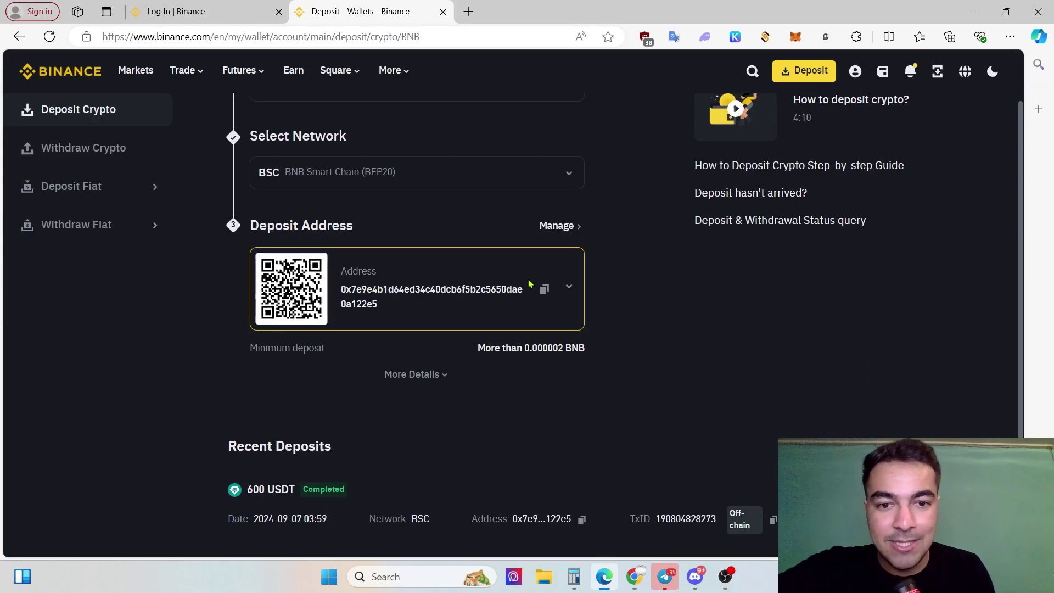
left_click(544, 289)
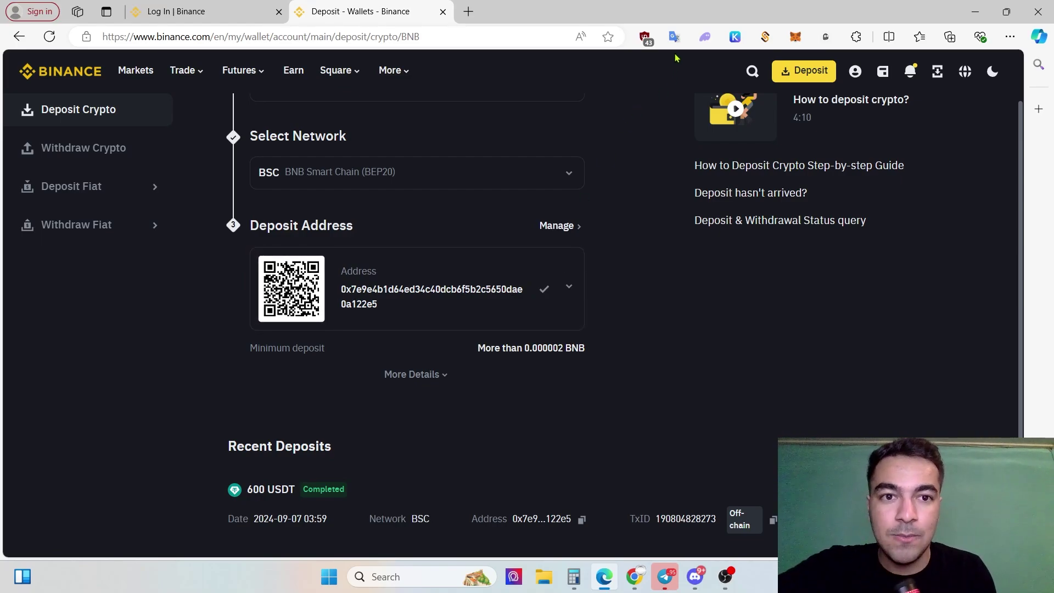
left_click(802, 39)
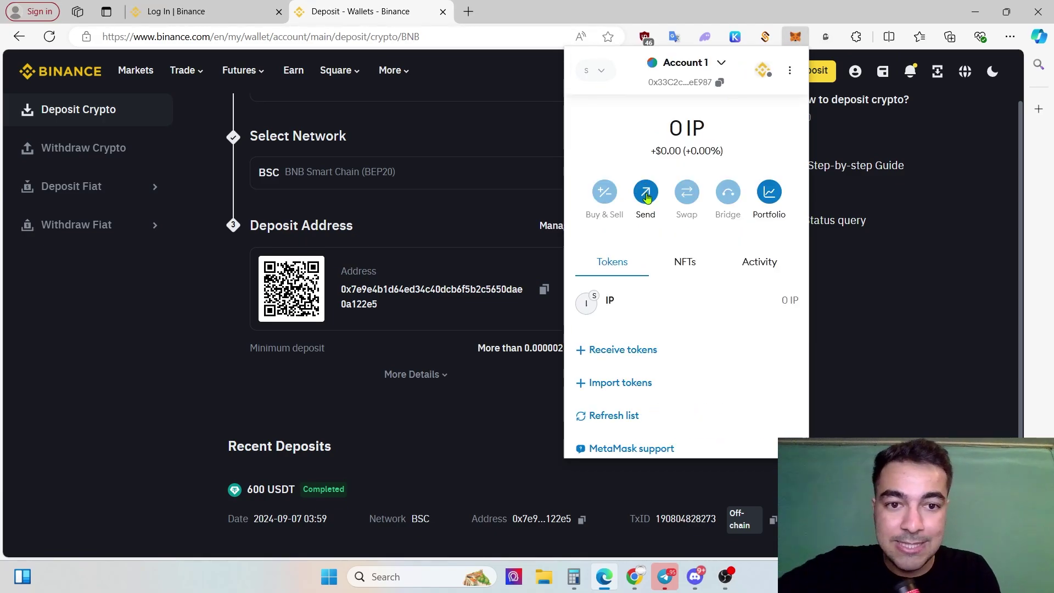
left_click(647, 197)
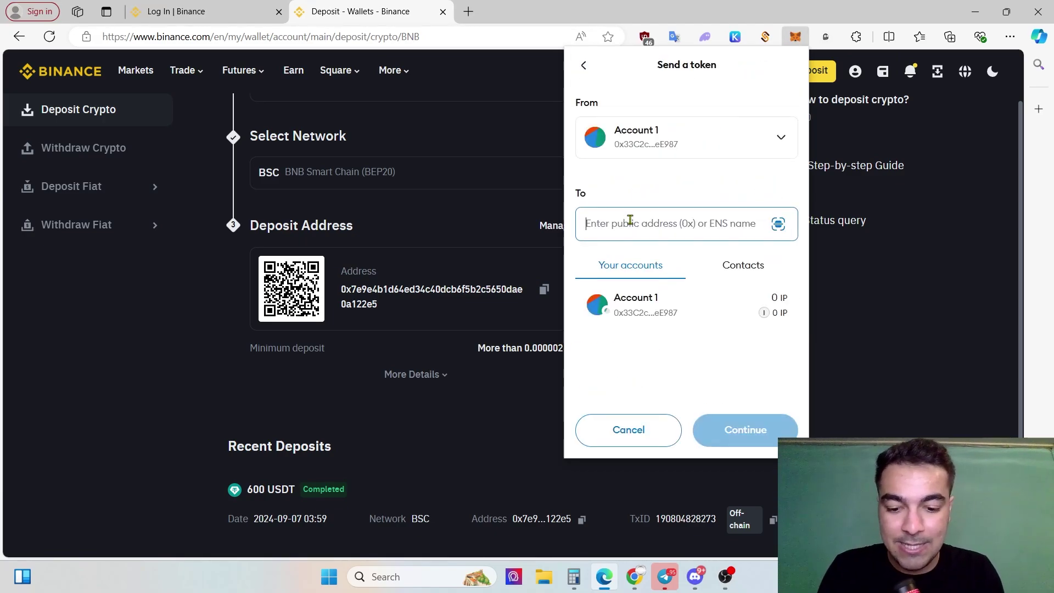
key("ctrl+v")
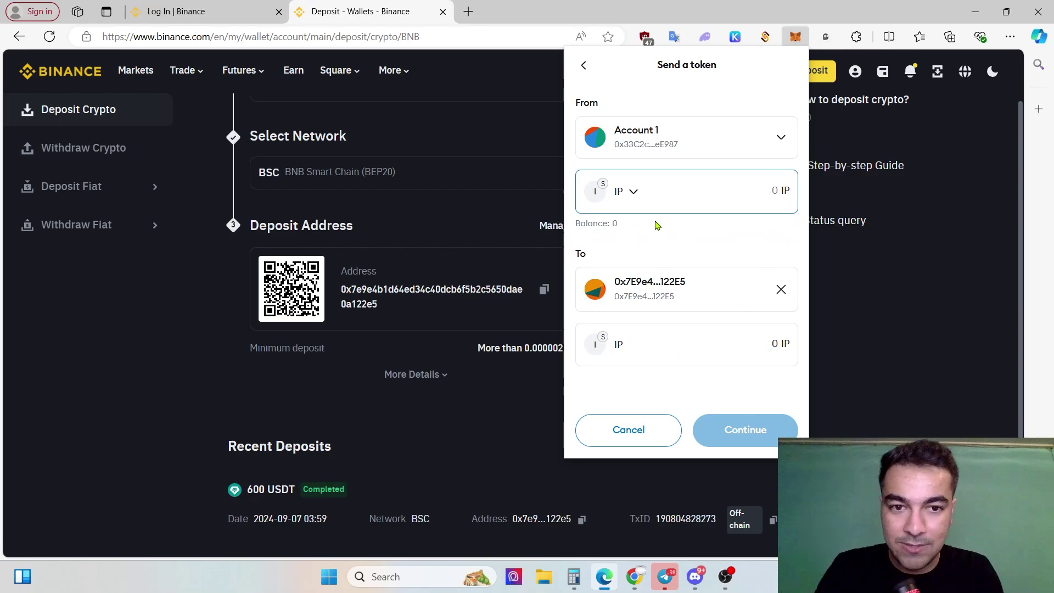
Step: Search the wallet's sendable assets for bnb, and close the wallet without sending anything
left_click(637, 191)
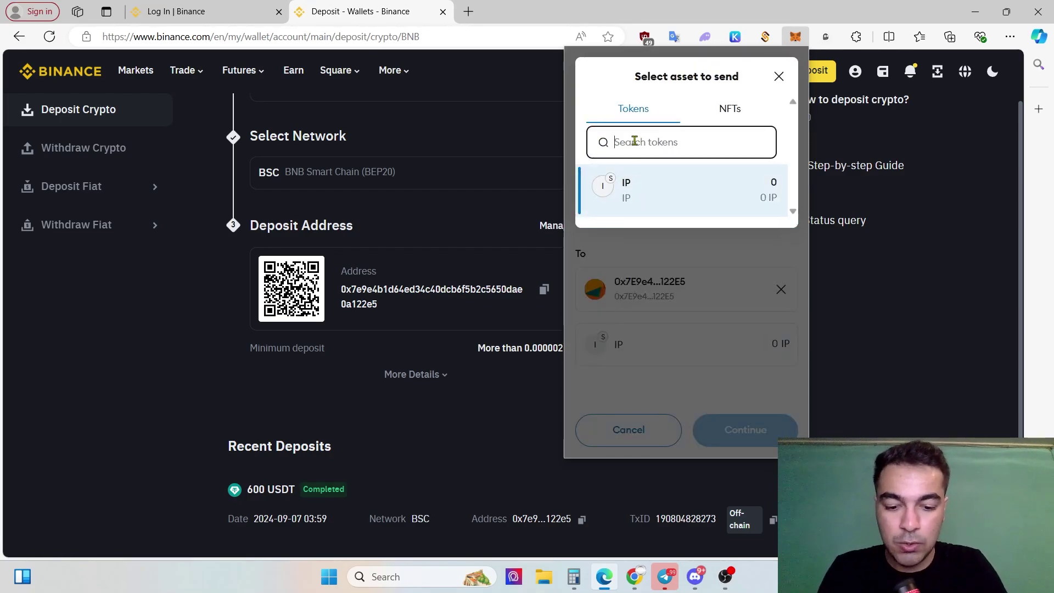
type("bnb")
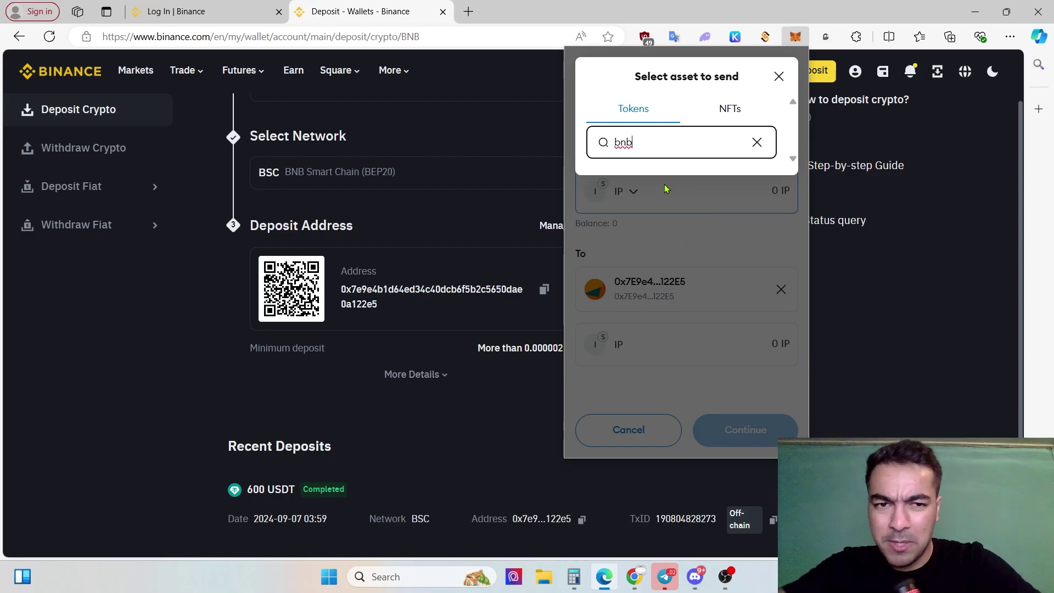
left_click(761, 430)
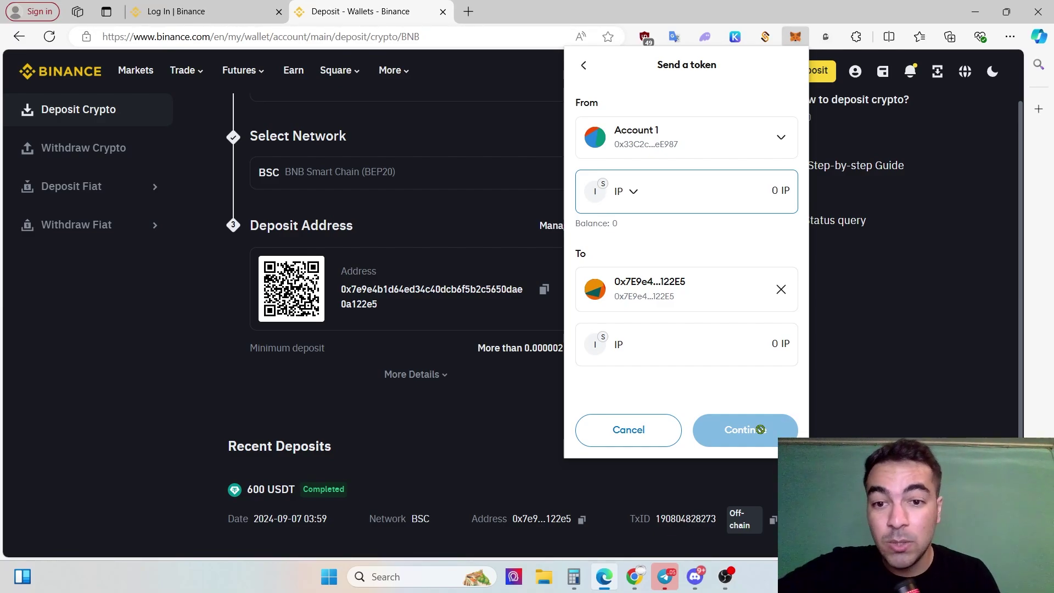
left_click(195, 336)
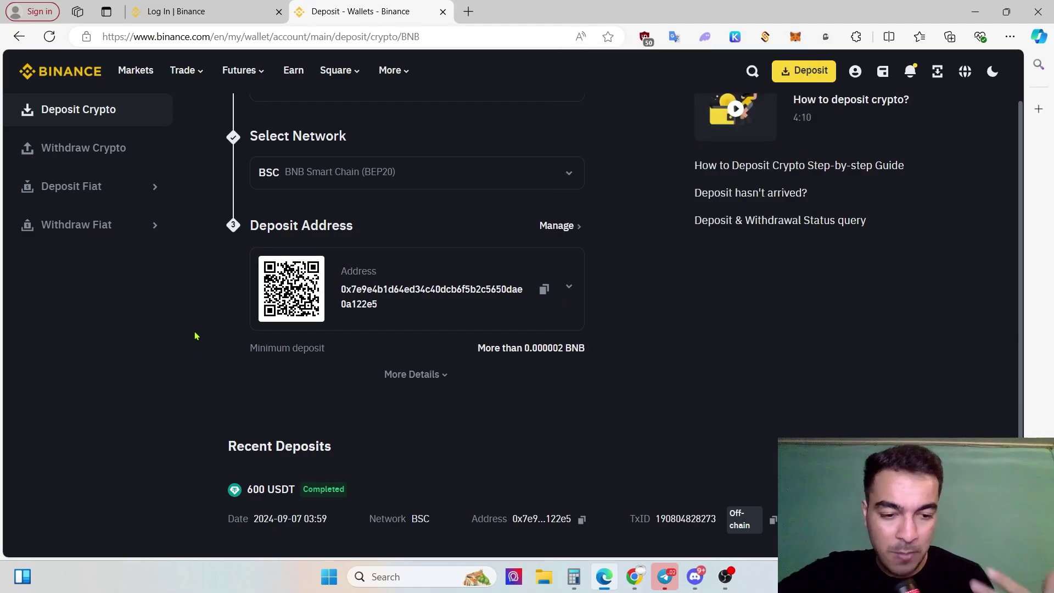
mouse_move(911, 71)
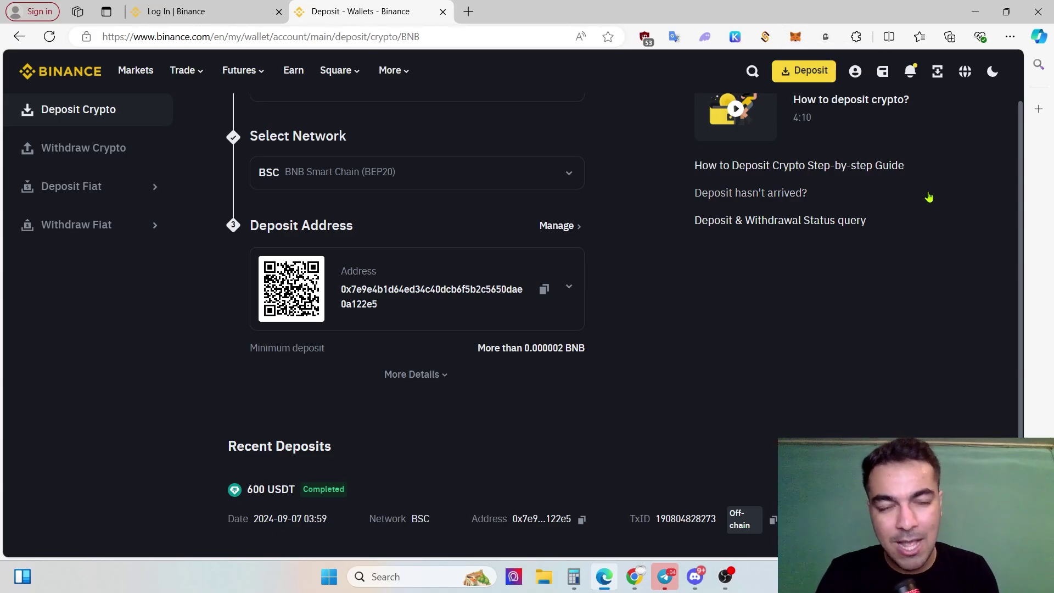
scroll(934, 209, "up", 1)
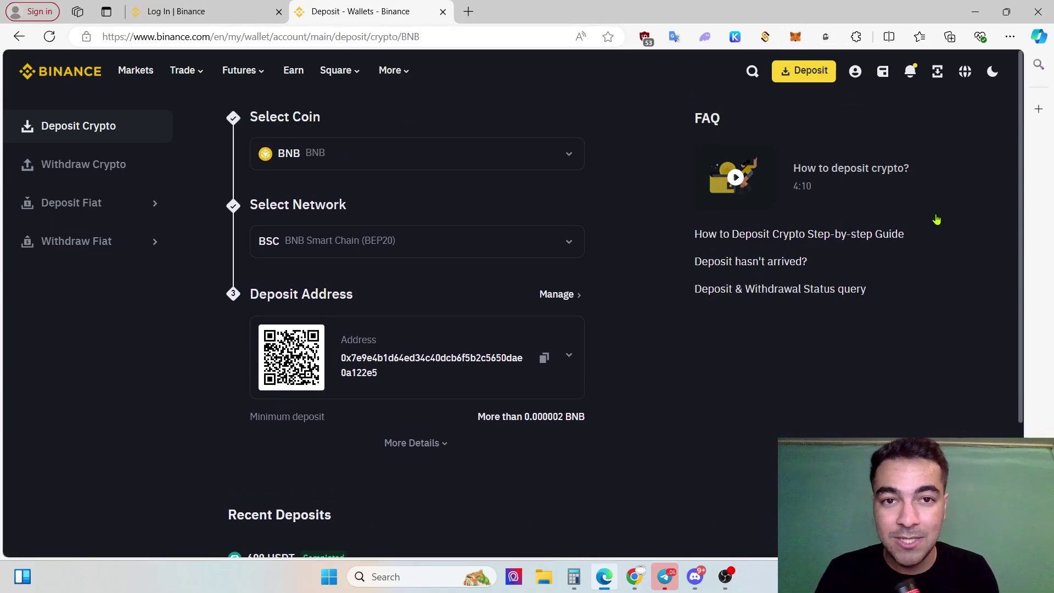